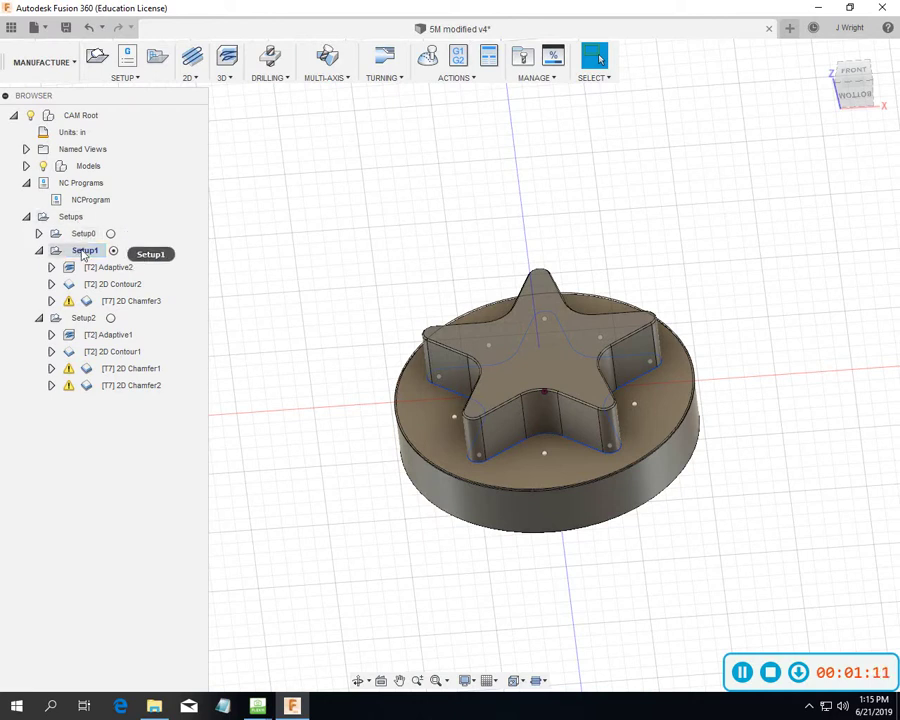
Select Setup1 and inspect the star part's stock from top, front and tilted views
click(84, 251)
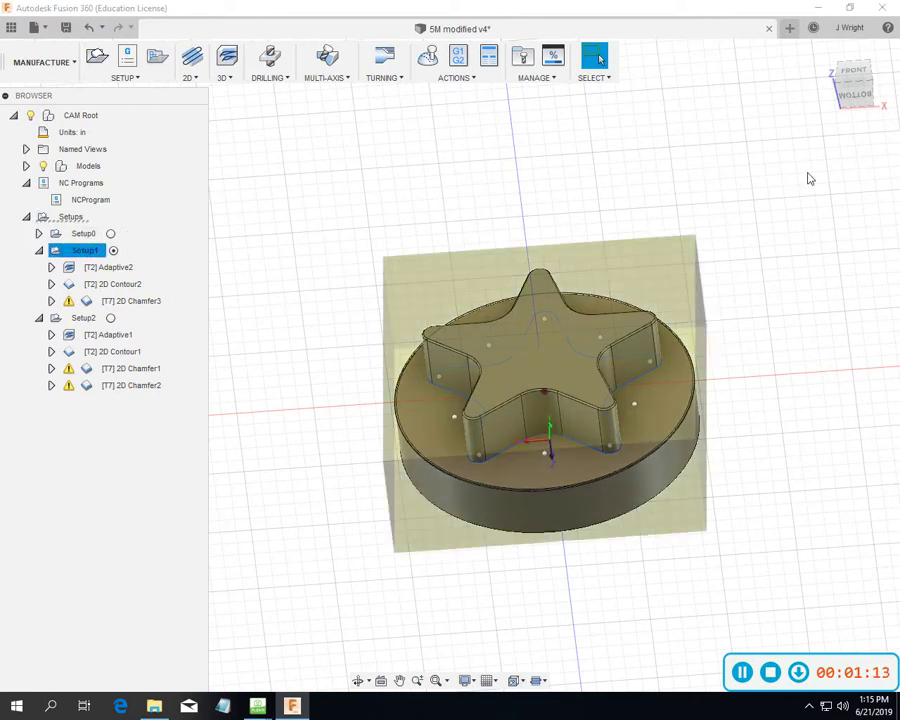
drag(855, 97, 676, 458)
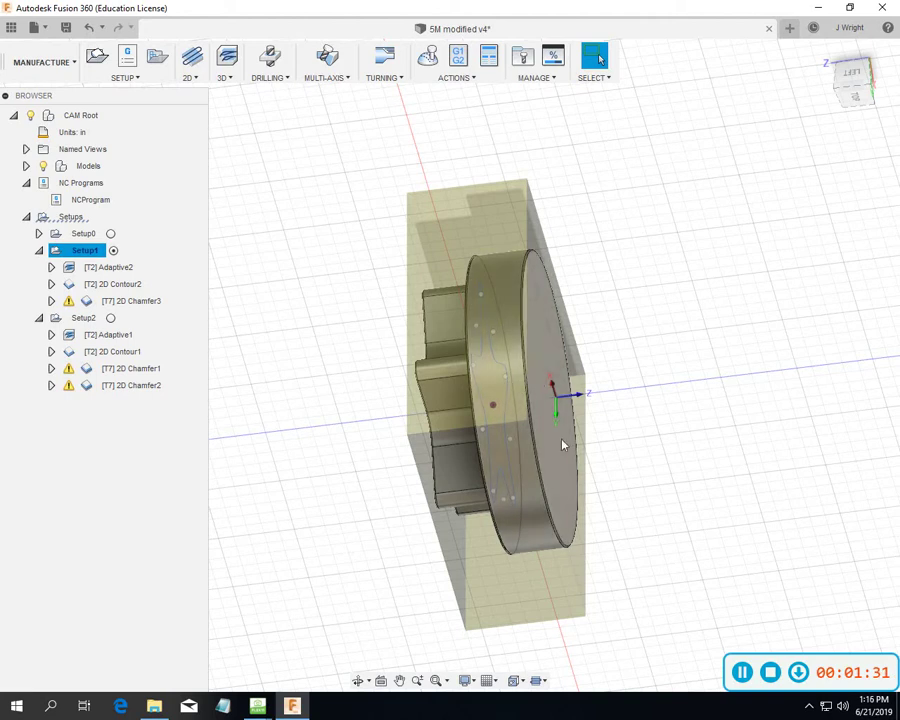
click(852, 92)
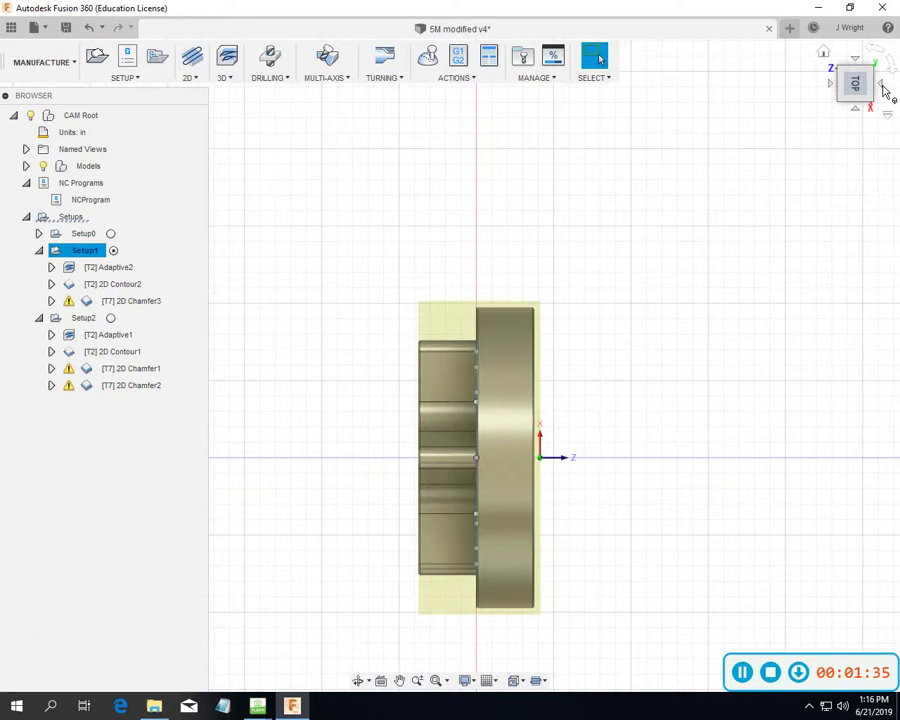
click(891, 74)
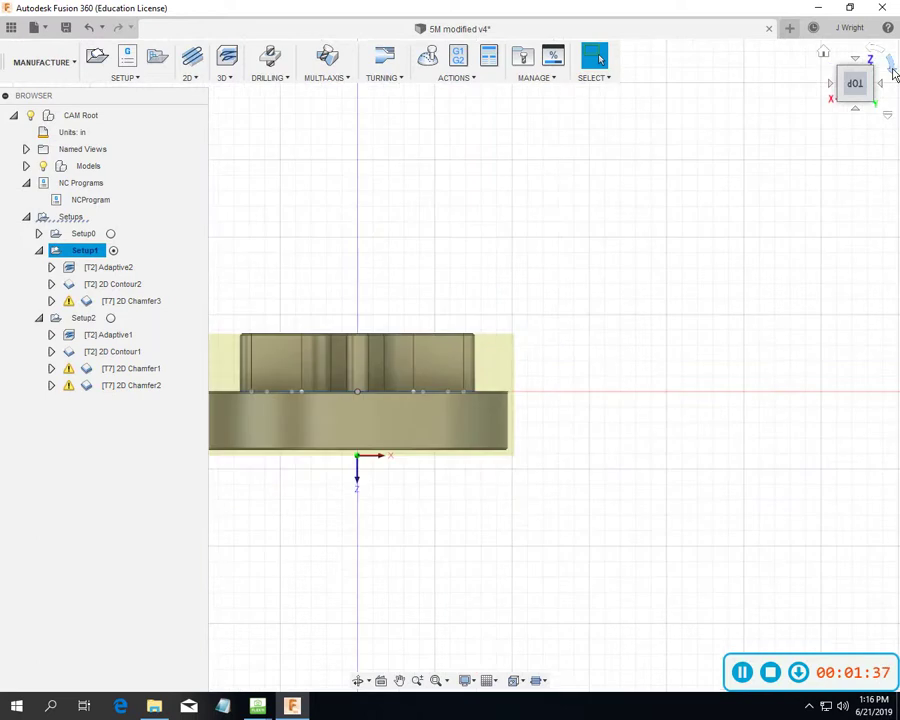
click(893, 74)
click(890, 76)
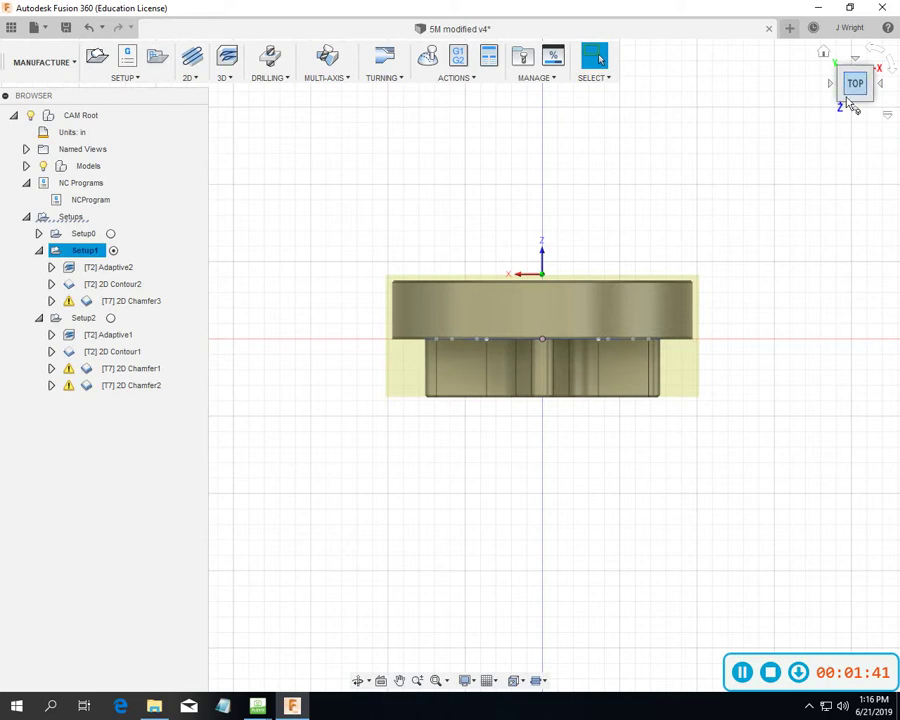
click(851, 112)
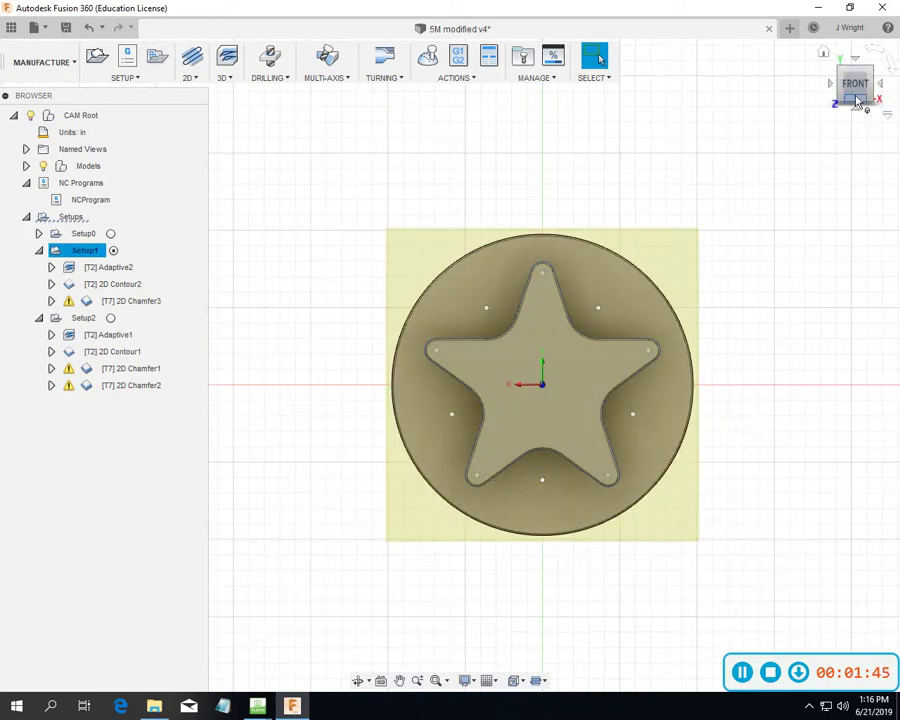
drag(855, 85, 531, 444)
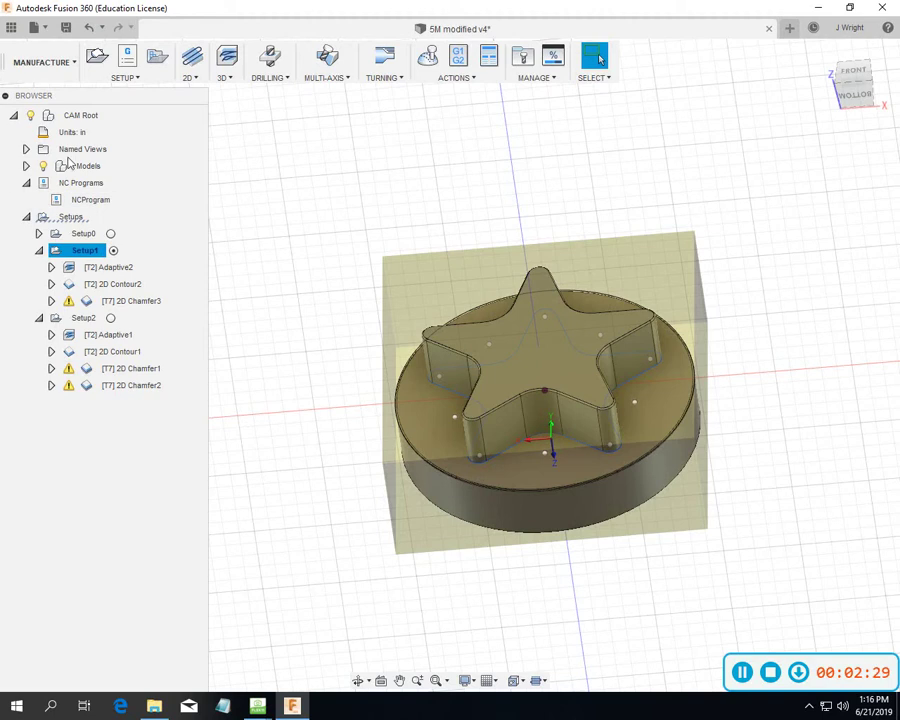
Create a new NC program and change its number from 1001 to 4600
click(81, 184)
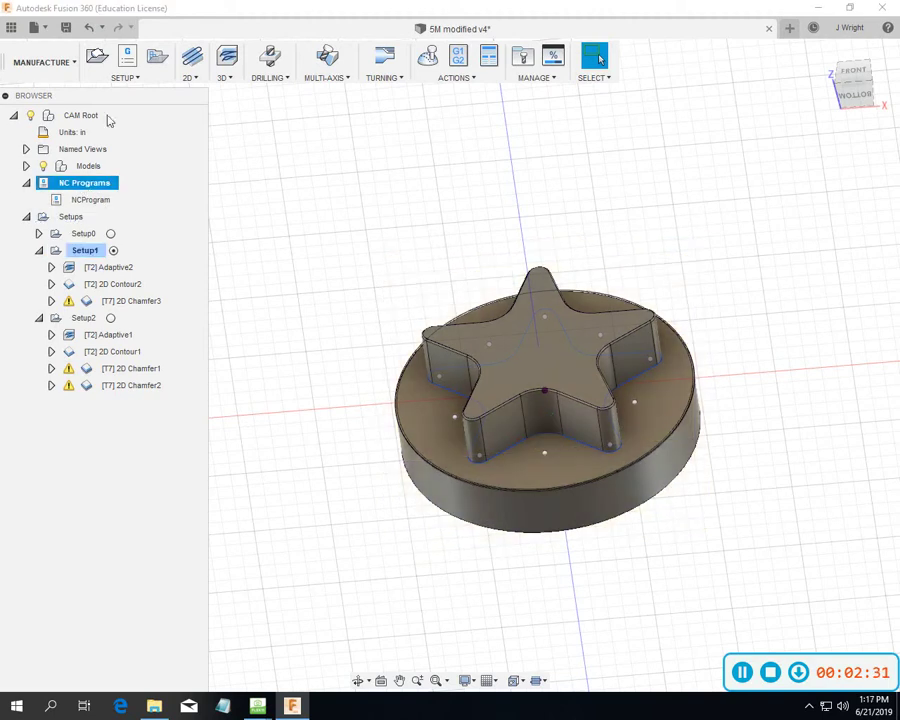
click(130, 62)
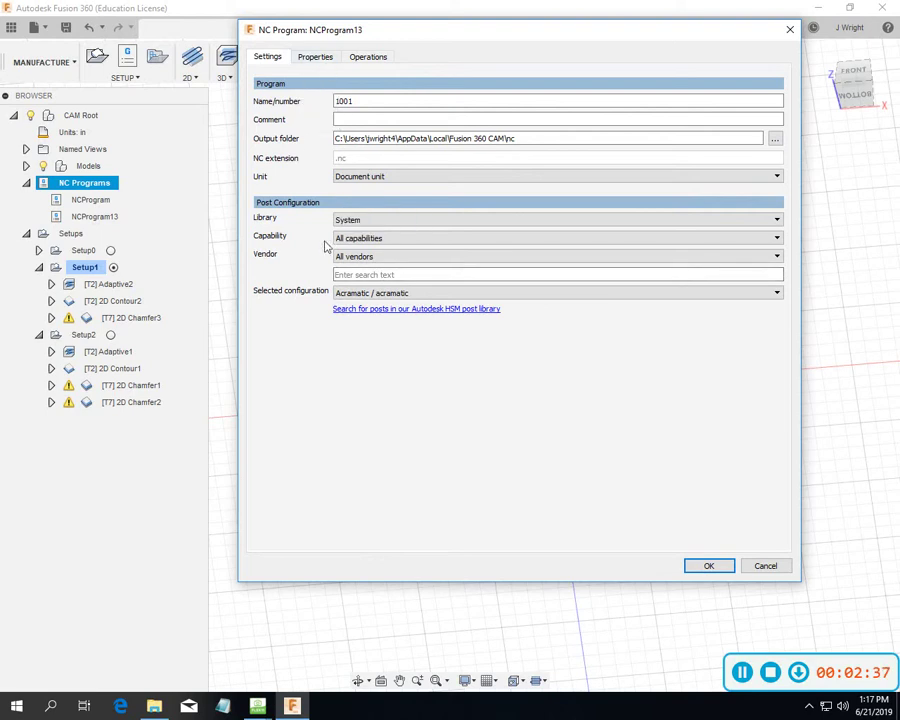
click(362, 104)
drag(362, 101, 306, 104)
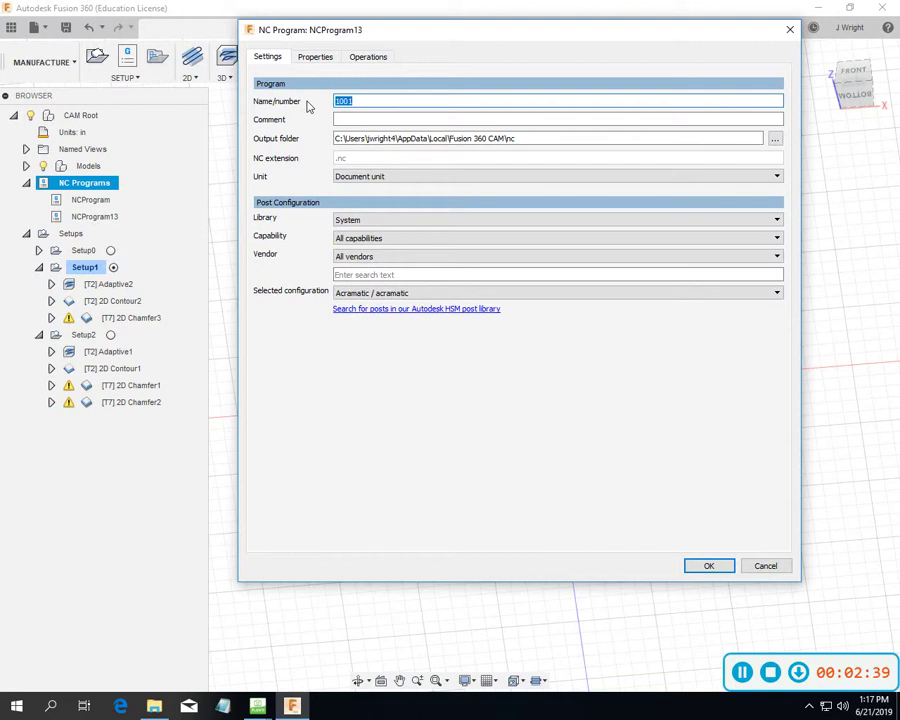
text(4600)
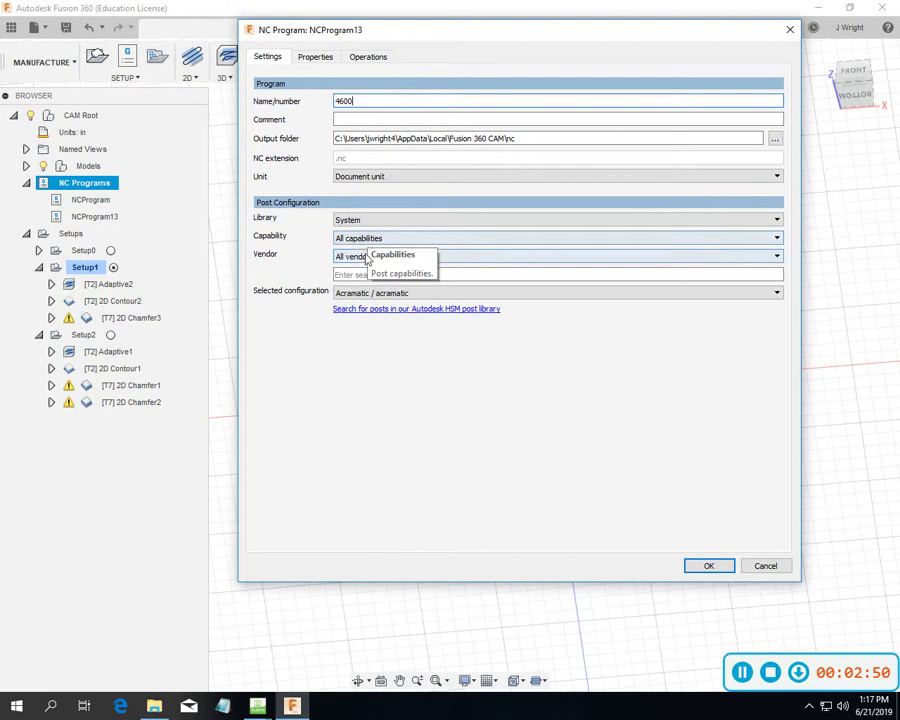
Set the post vendor to Haas Automation with the HAAS (pre-NGC) / haas configuration
click(777, 256)
scroll(420, 335, down, 6)
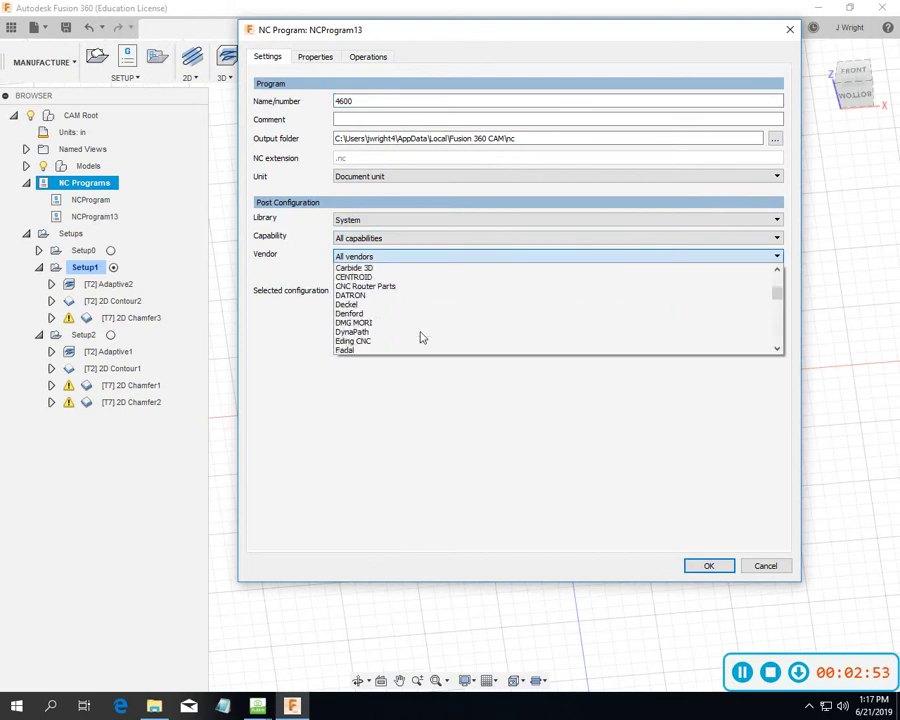
click(372, 323)
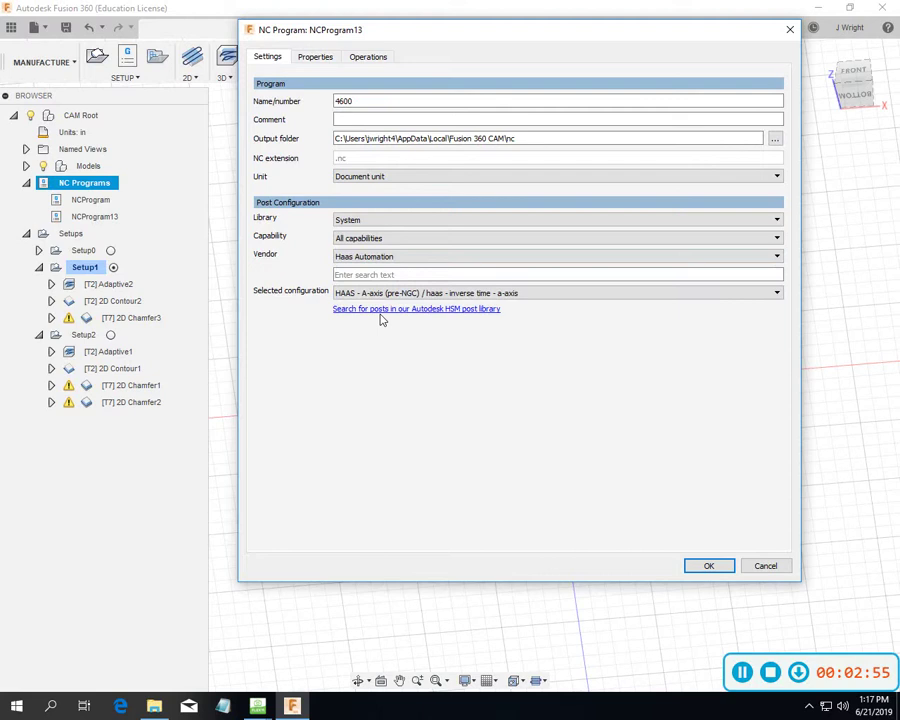
click(778, 295)
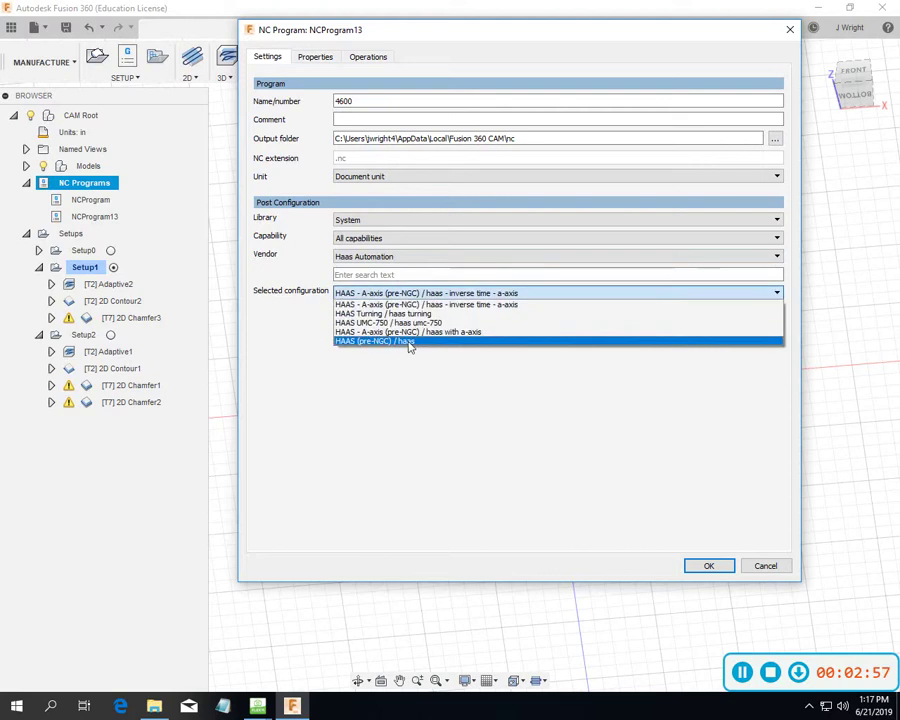
click(410, 342)
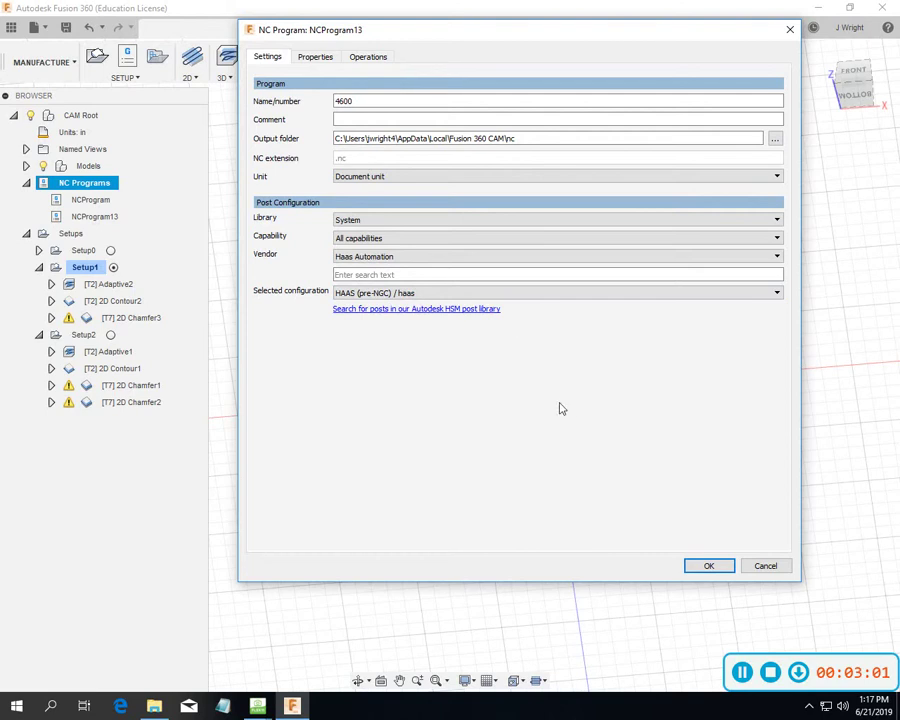
In post properties, start block numbers at 100 in steps of 100, and enable Use G0 and Radius arcs
click(316, 58)
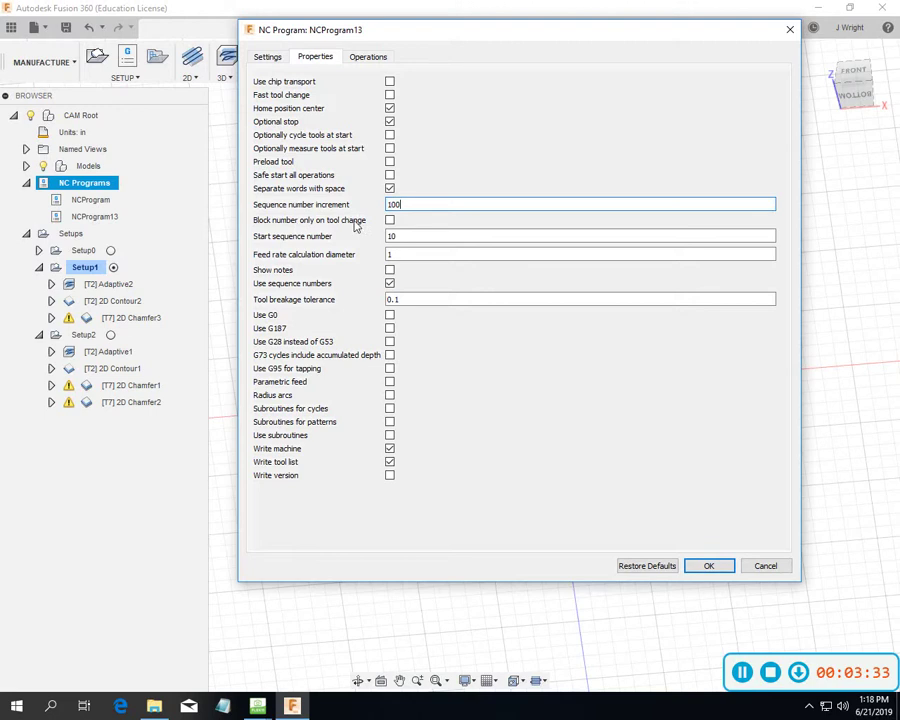
click(389, 220)
click(389, 220)
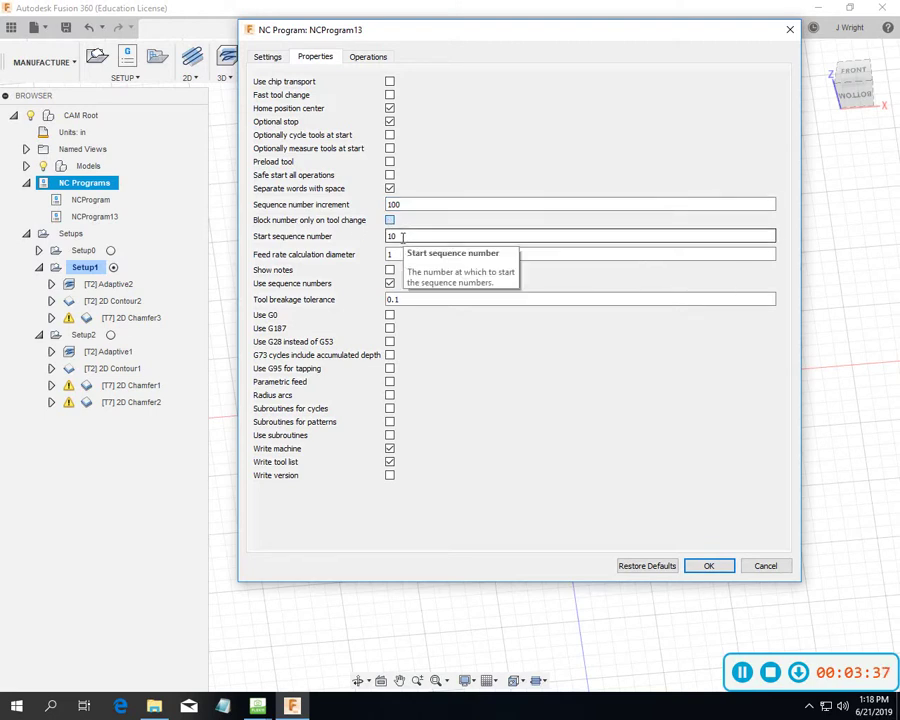
click(402, 236)
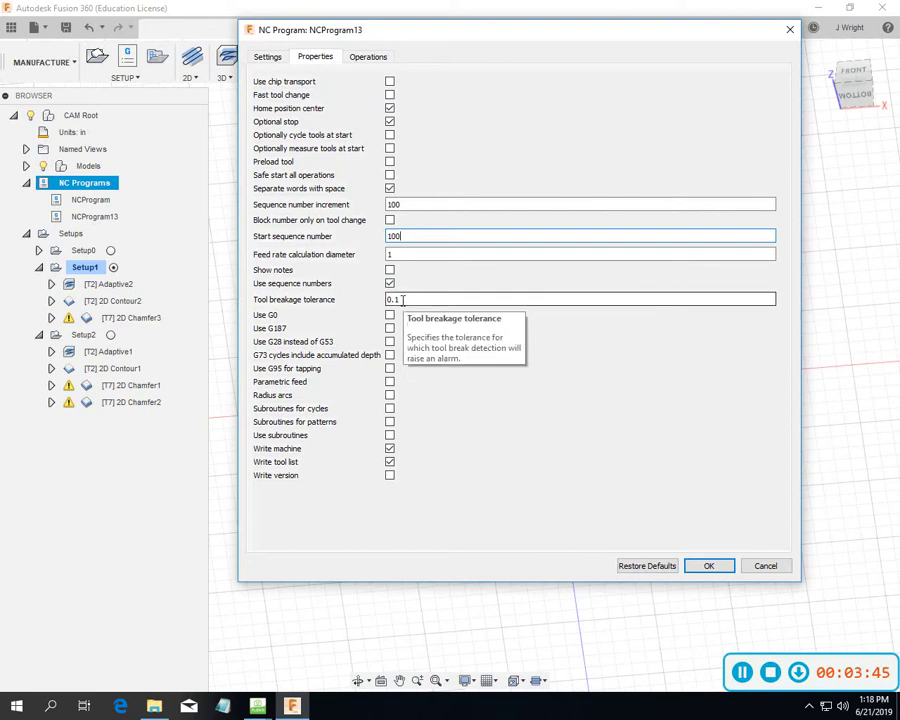
click(390, 315)
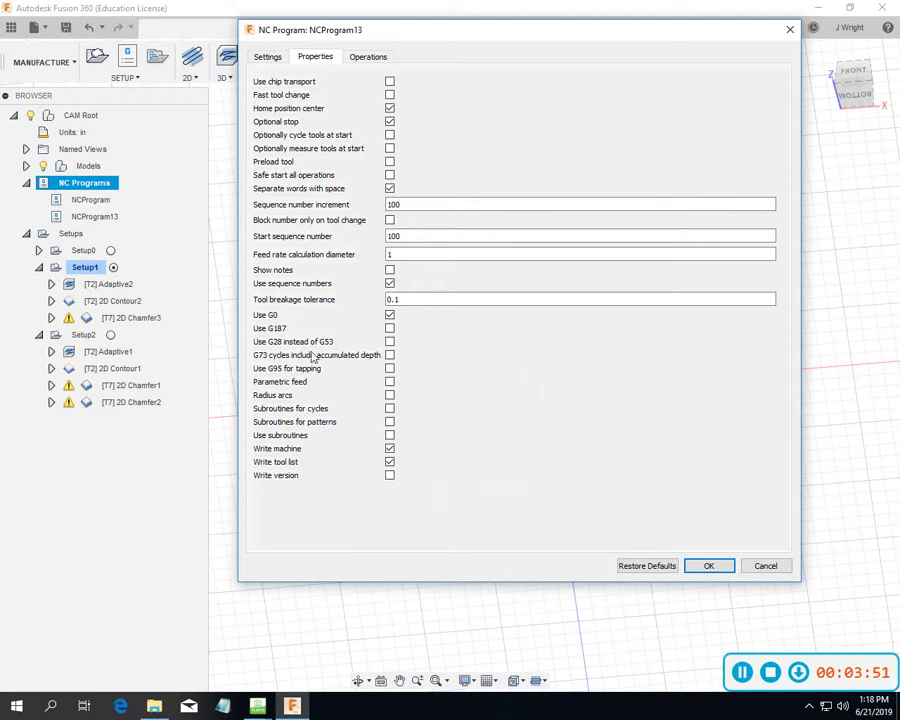
click(389, 400)
click(367, 57)
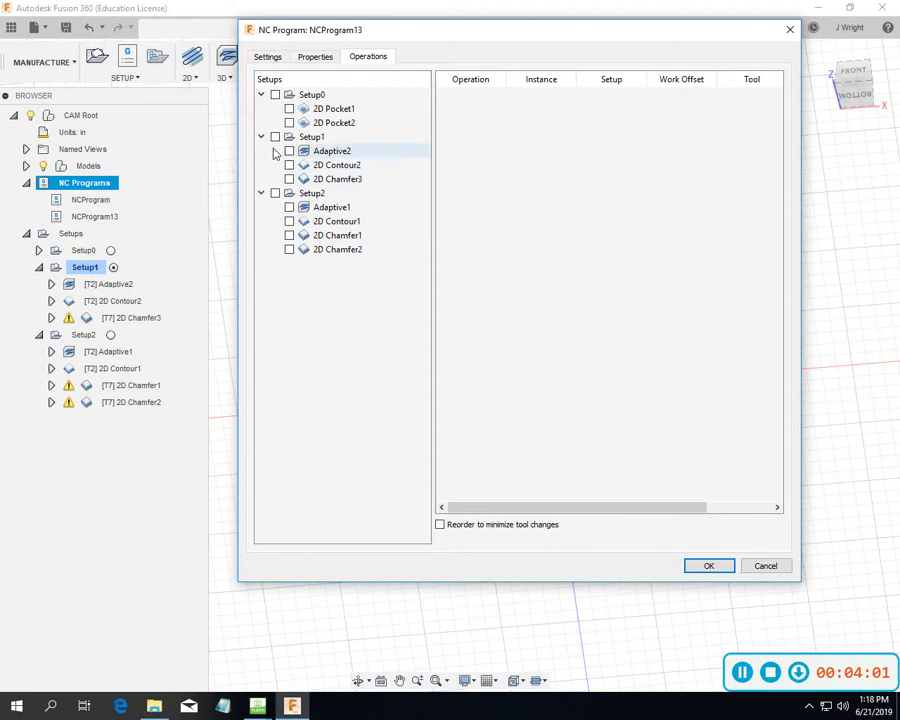
Include all Setup1 and Setup2 operations while leaving Setup0's two pockets excluded
click(275, 95)
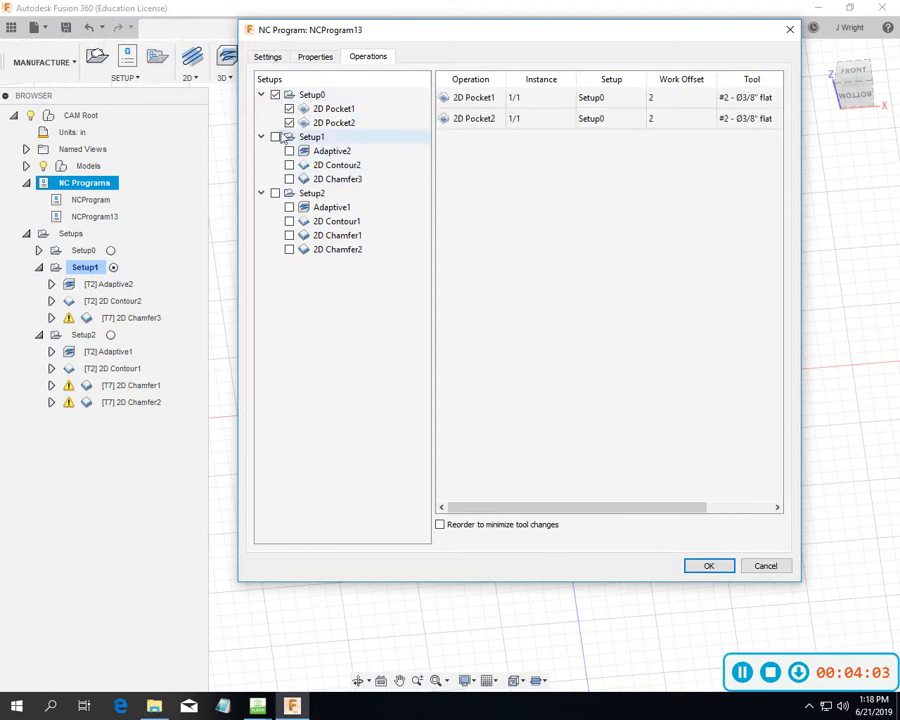
click(275, 137)
click(275, 193)
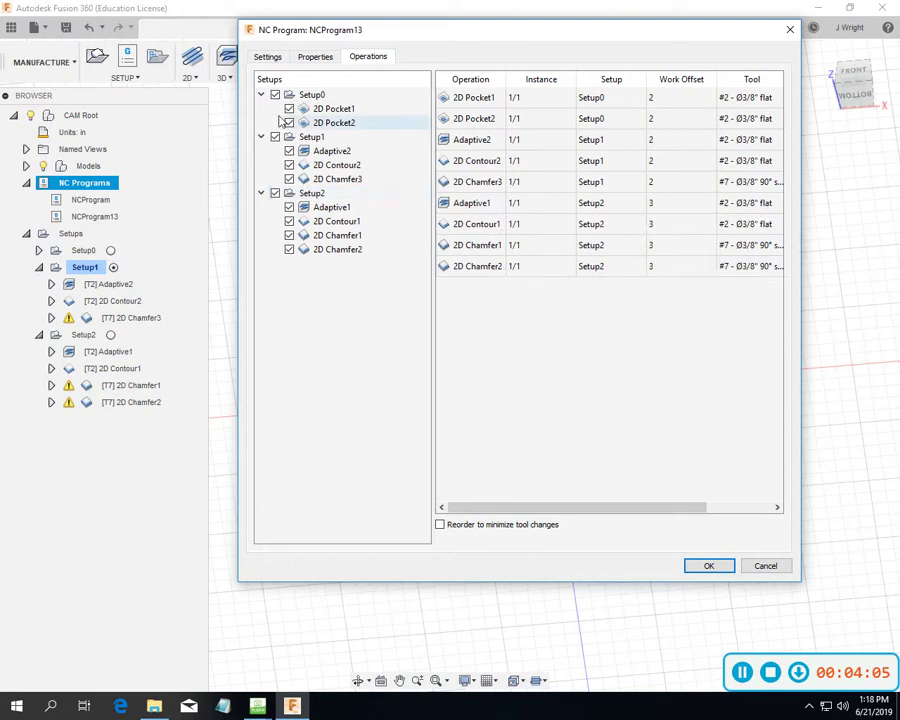
click(275, 95)
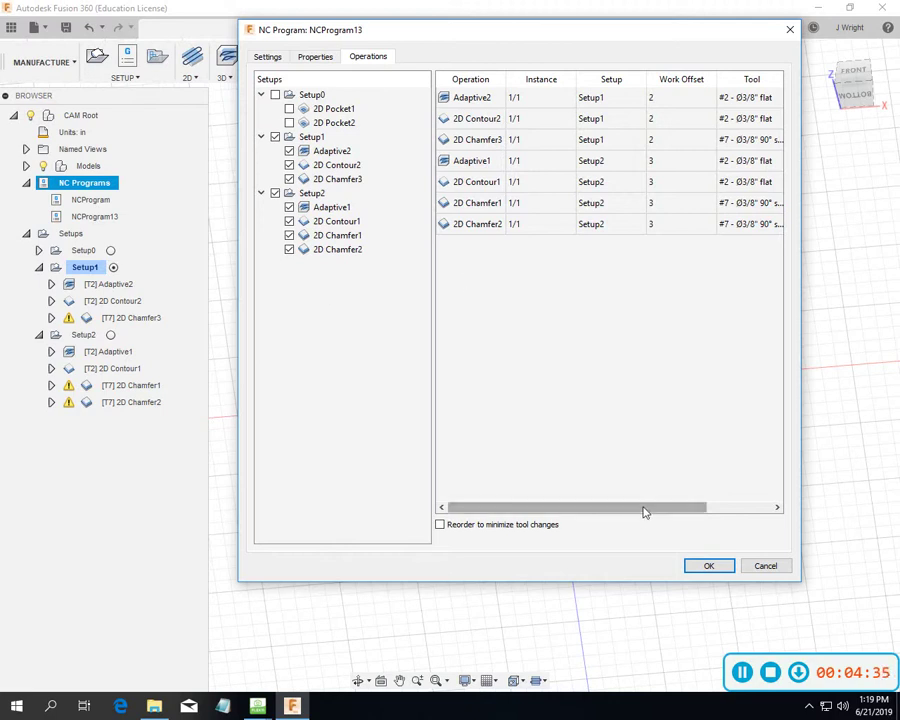
Enable minimize tool changes so four #2 flat-mill cuts precede three #7 chamfers
drag(657, 509, 711, 521)
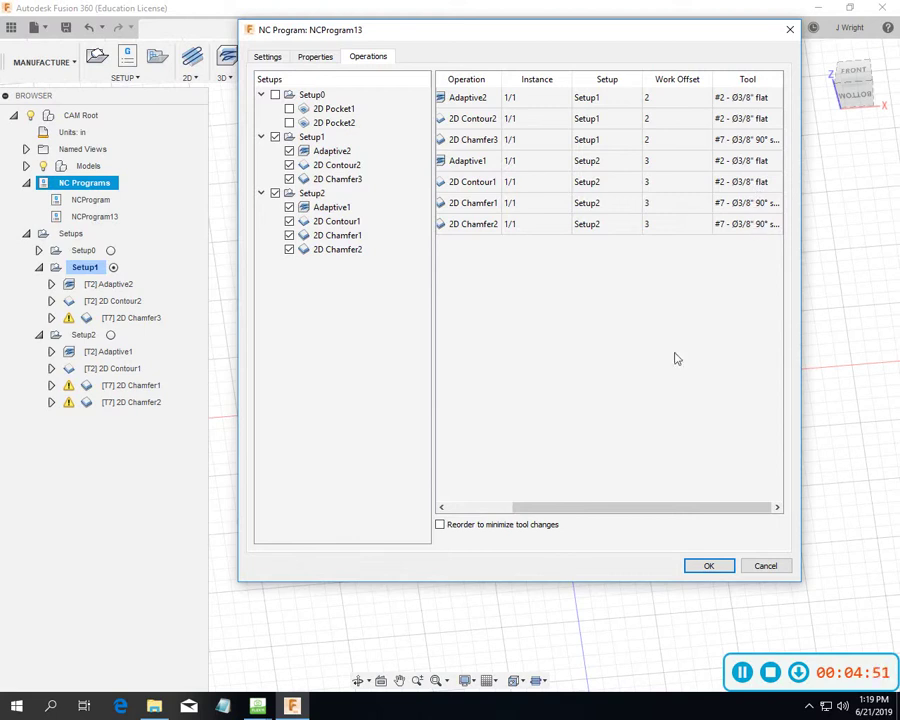
click(440, 524)
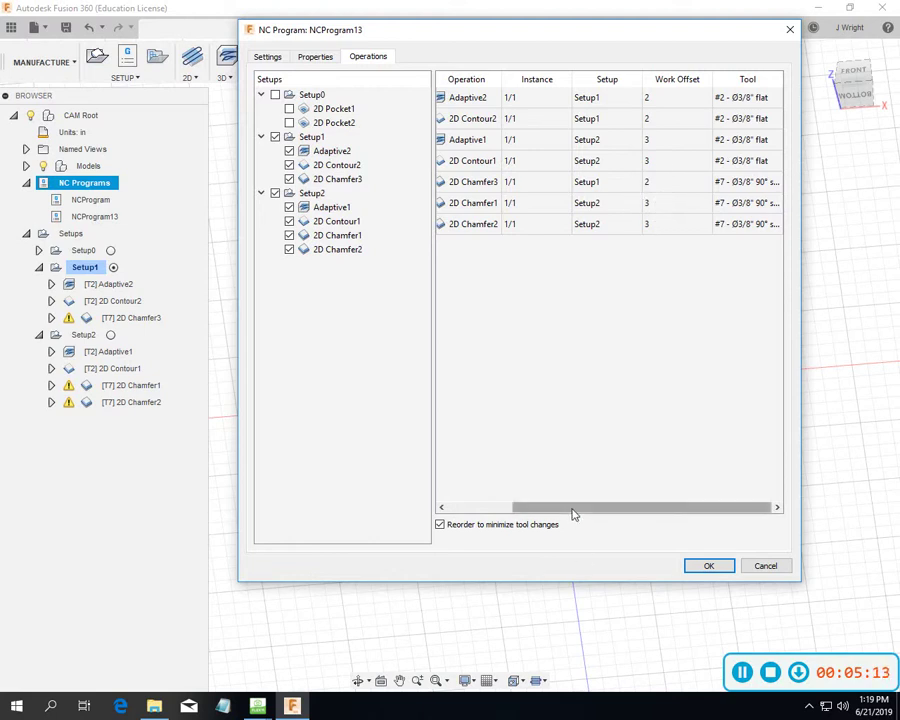
drag(562, 508, 466, 520)
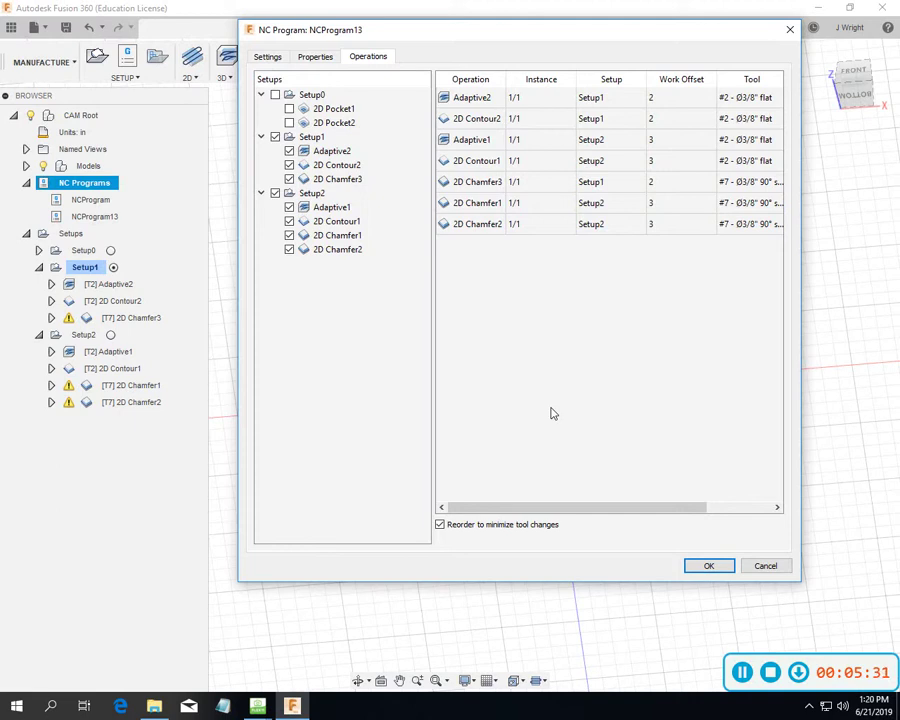
Confirm NCProgram13 and post-process it to 4600.nc, accepting the multiple-WCS warning
click(718, 568)
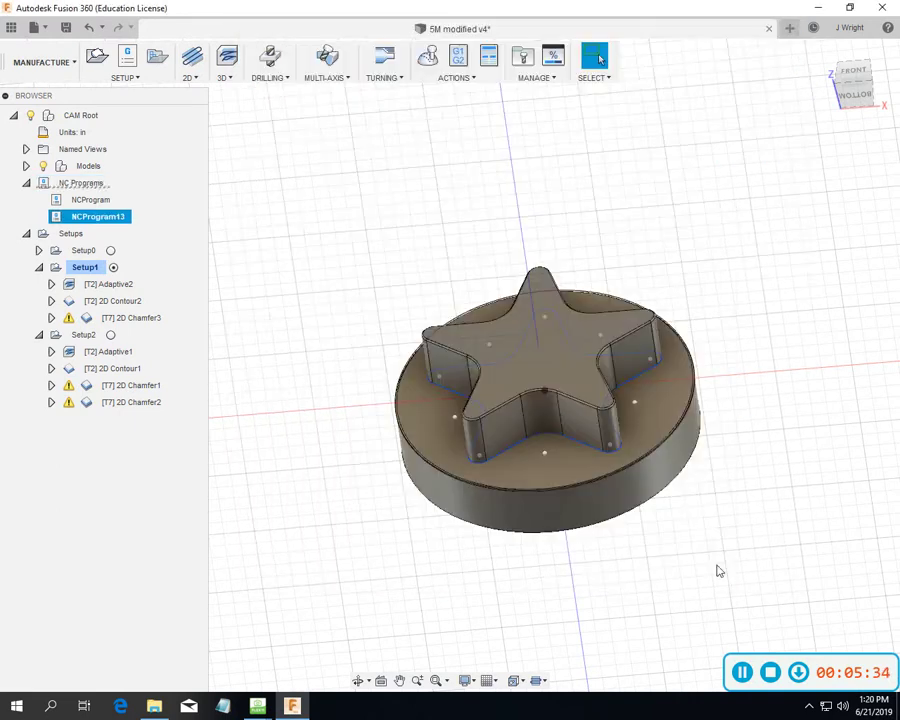
right_click(115, 222)
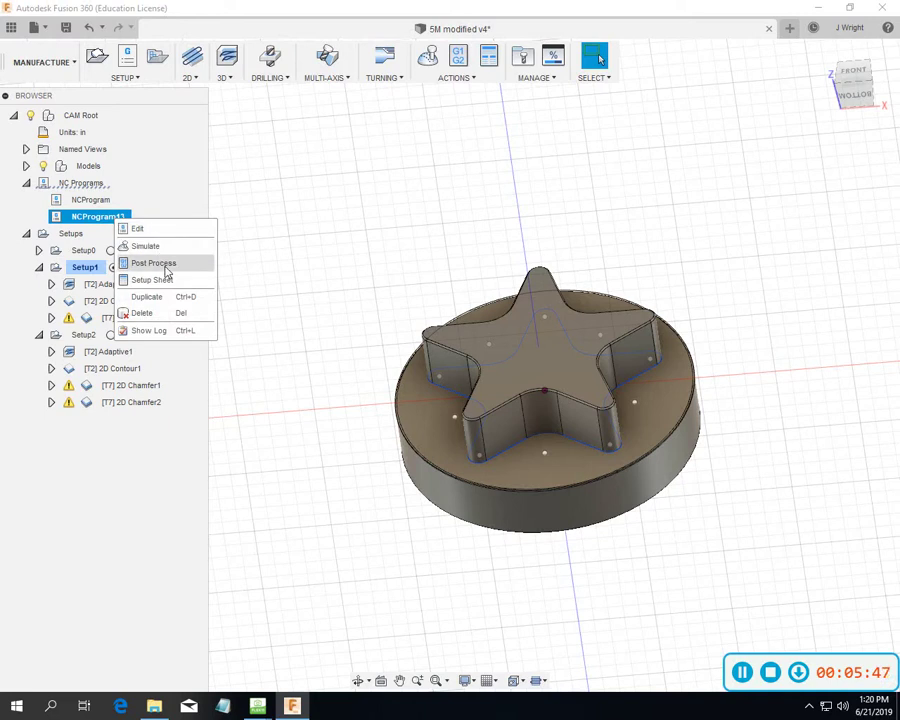
click(165, 266)
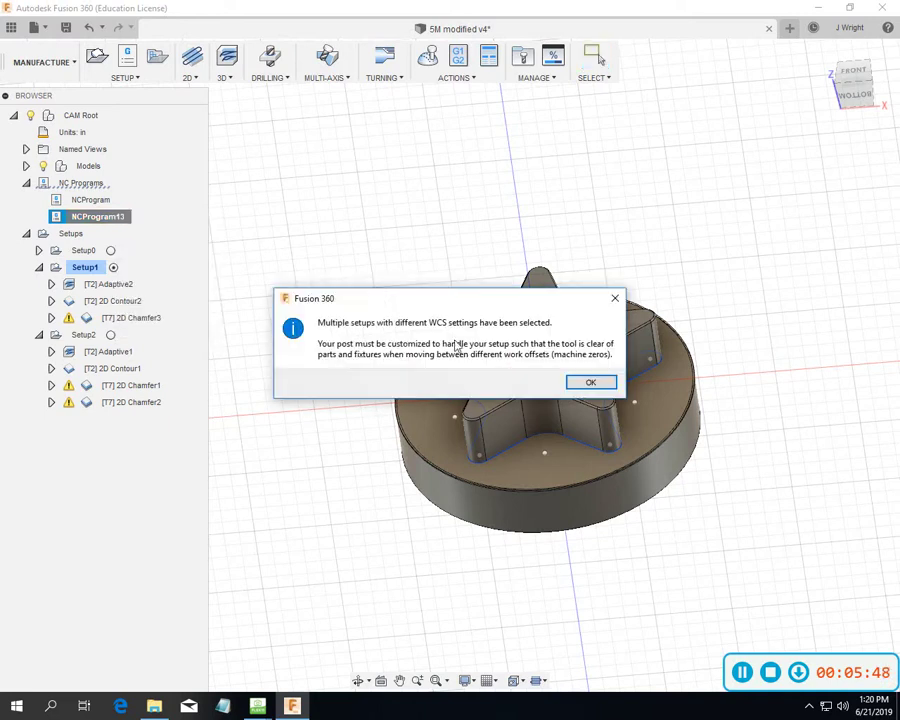
click(586, 381)
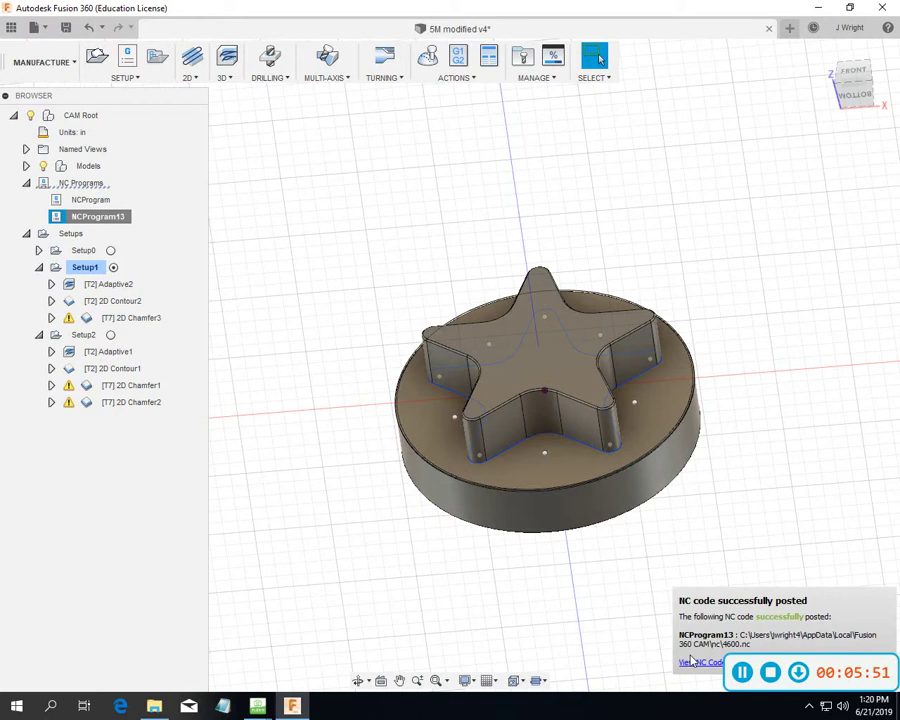
Open 4600.nc in Brackets and inspect the line 3 comment, G3 arc on line 33, and N-numbered blocks
click(700, 664)
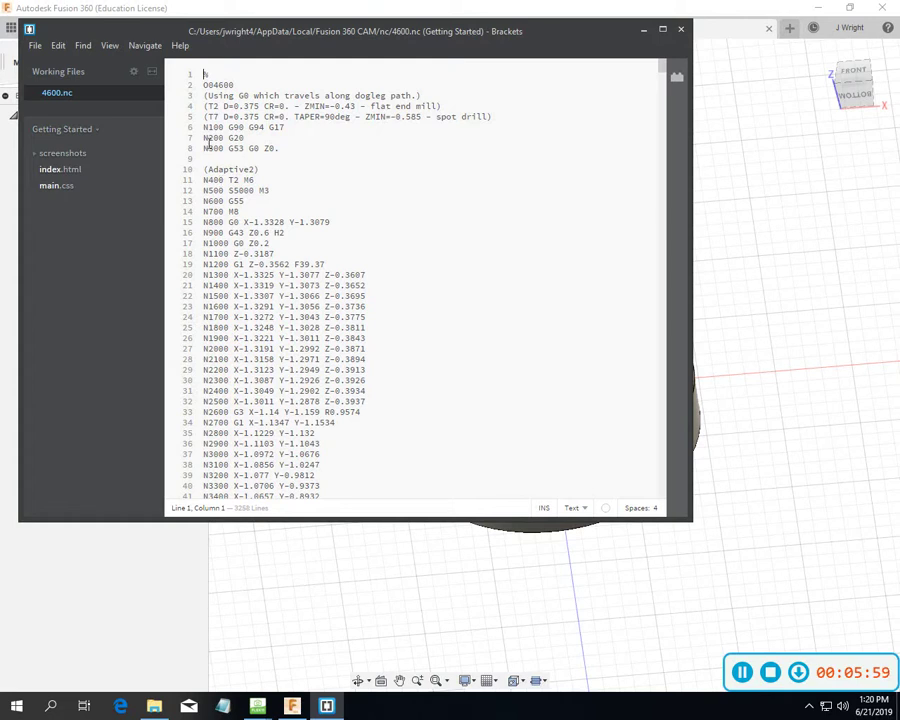
drag(207, 96, 420, 97)
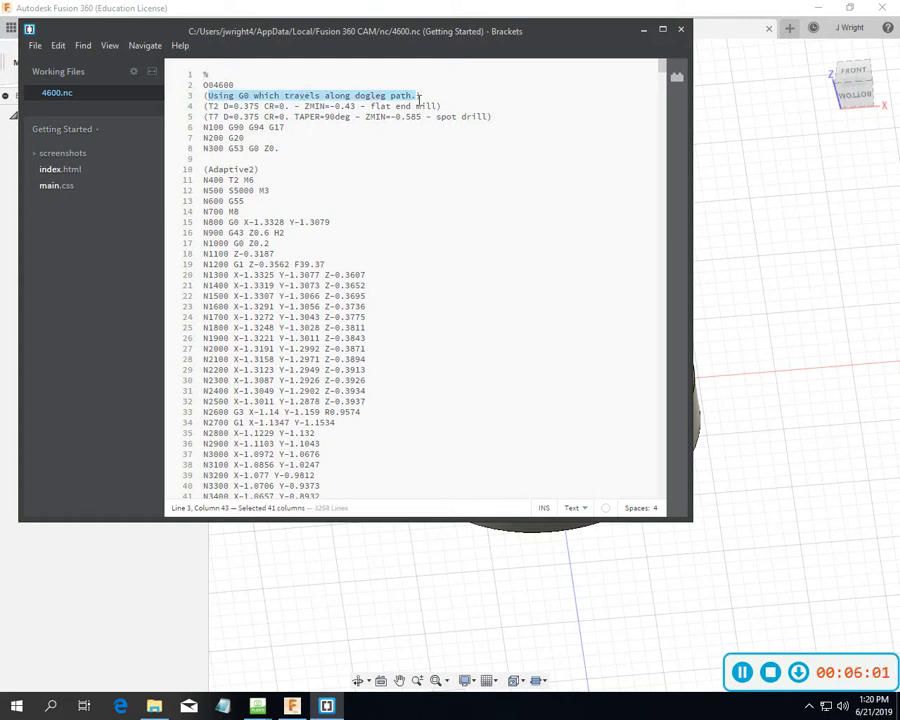
scroll(260, 265, down, 10)
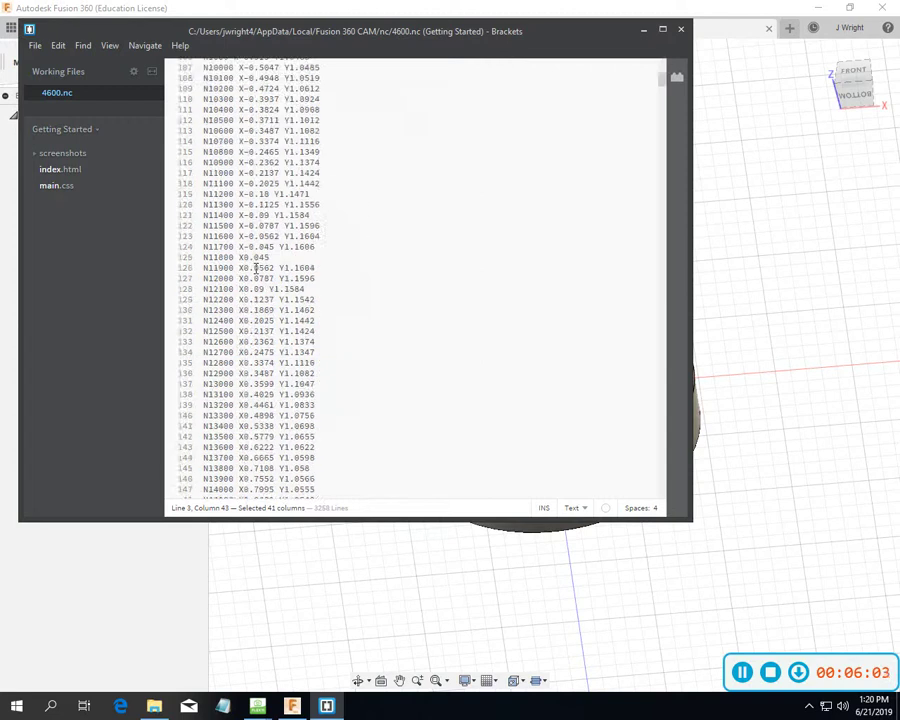
scroll(256, 266, up, 10)
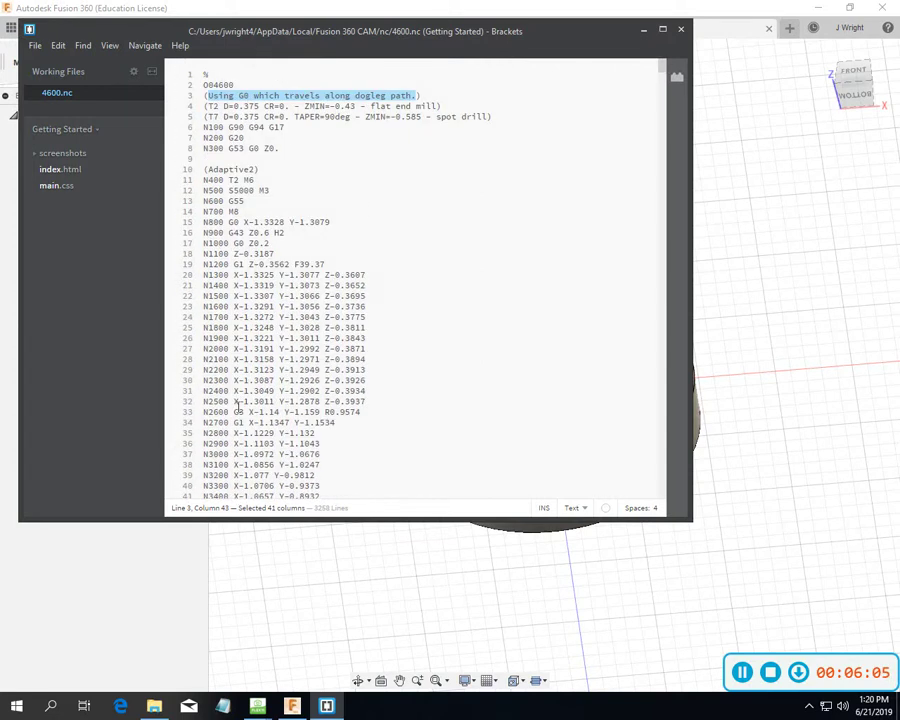
drag(238, 412, 258, 412)
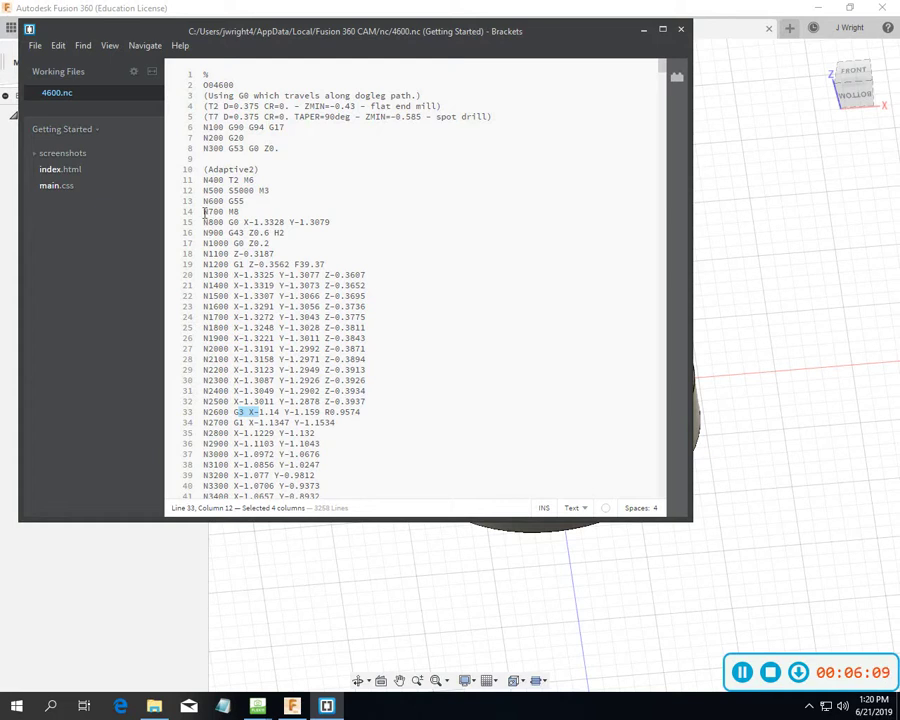
drag(204, 182, 222, 182)
key(shift+Down)
key(shift+Down)
key(shift+Down)
key(shift+Down)
key(shift+Down)
key(shift+Down)
key(shift+Down)
key(shift+Down)
key(shift+Down)
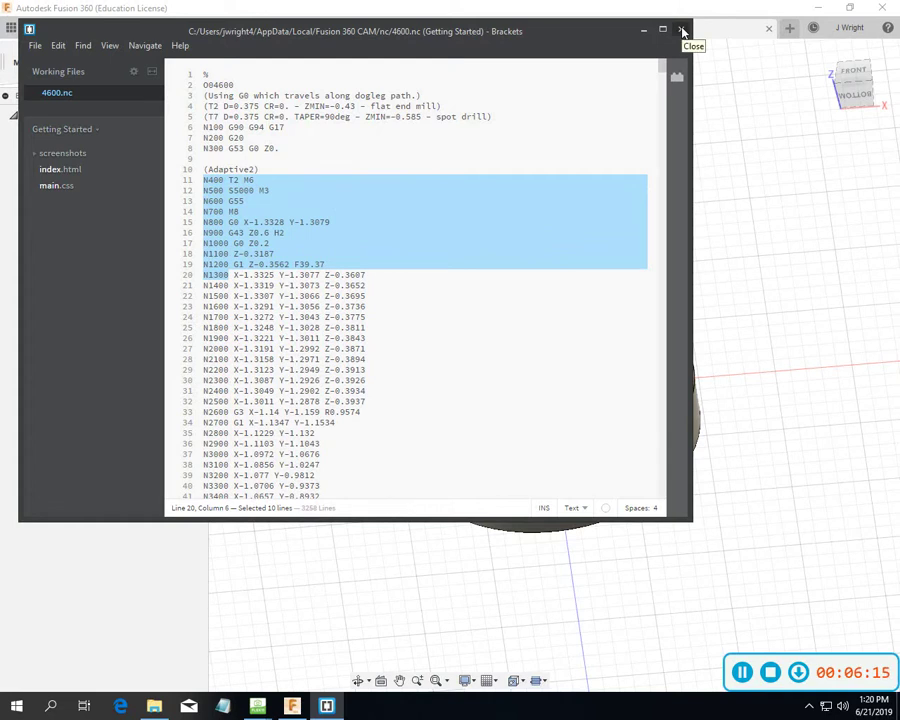
Close Brackets and switch on Block number only on tool change for NCProgram13
click(683, 32)
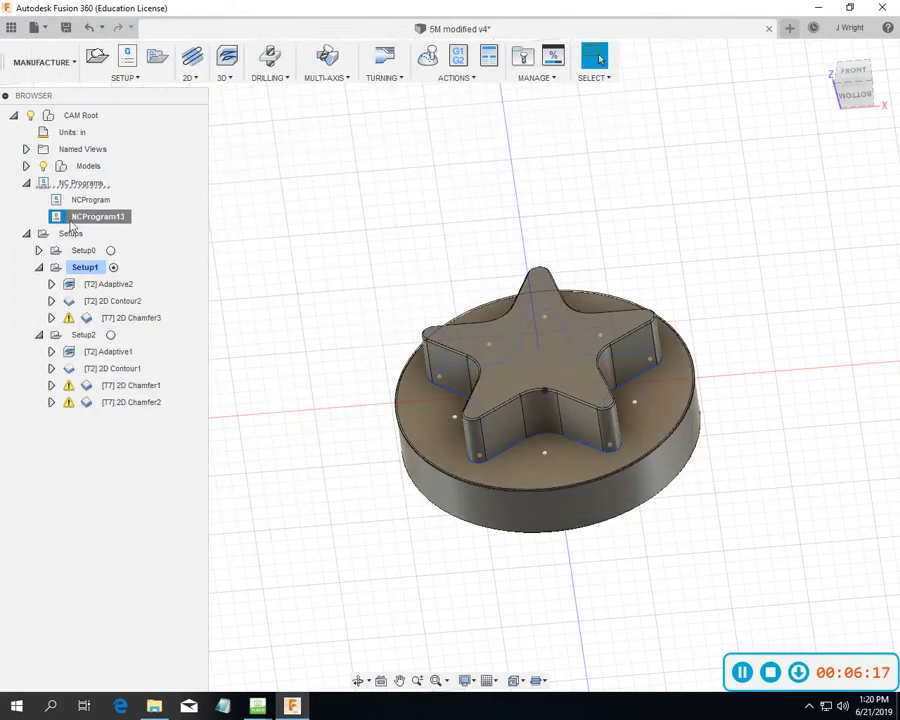
click(120, 216)
right_click(120, 216)
click(152, 233)
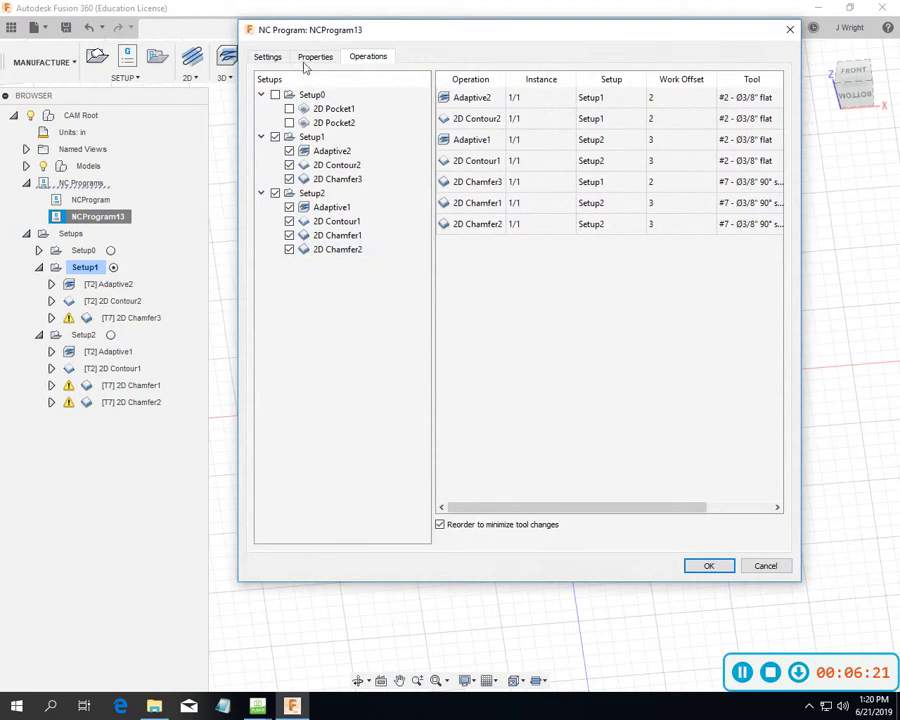
click(312, 57)
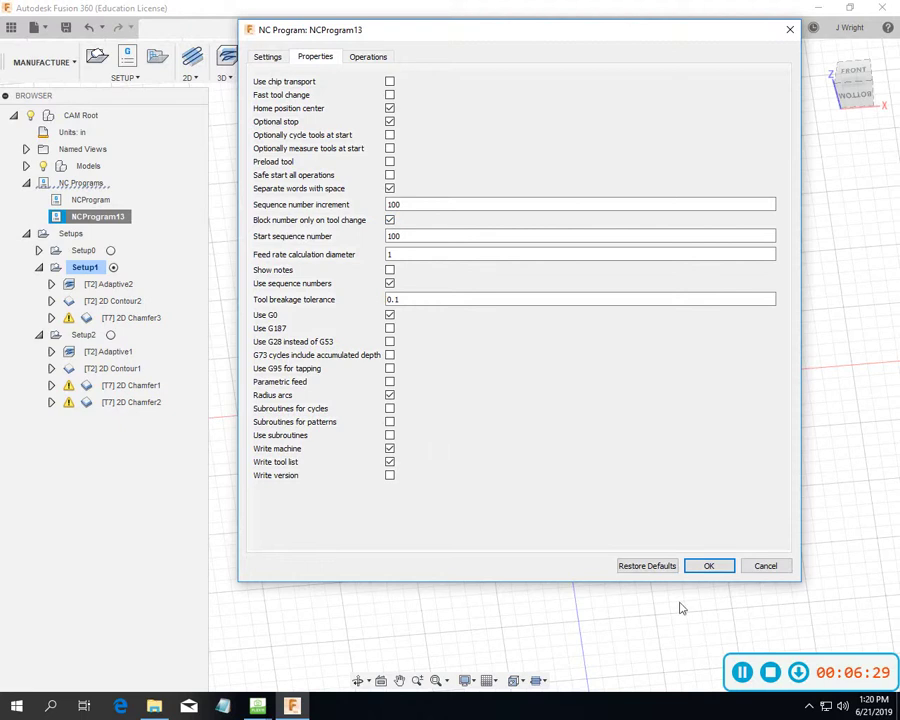
click(709, 567)
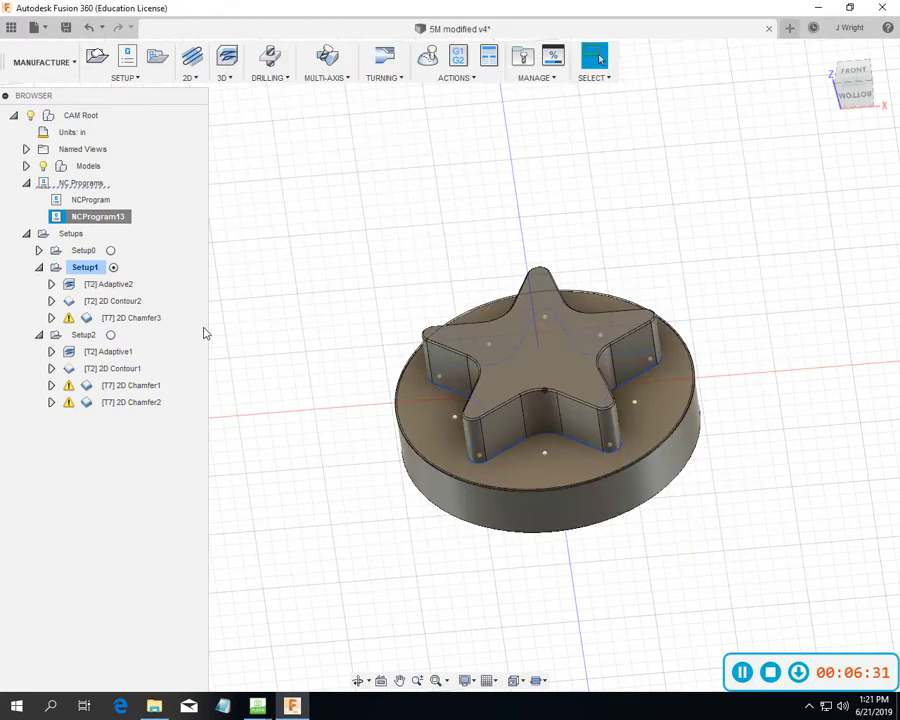
Repost NCProgram13 over 4600.nc and check that N100 now appears only at the T2 tool change
right_click(125, 224)
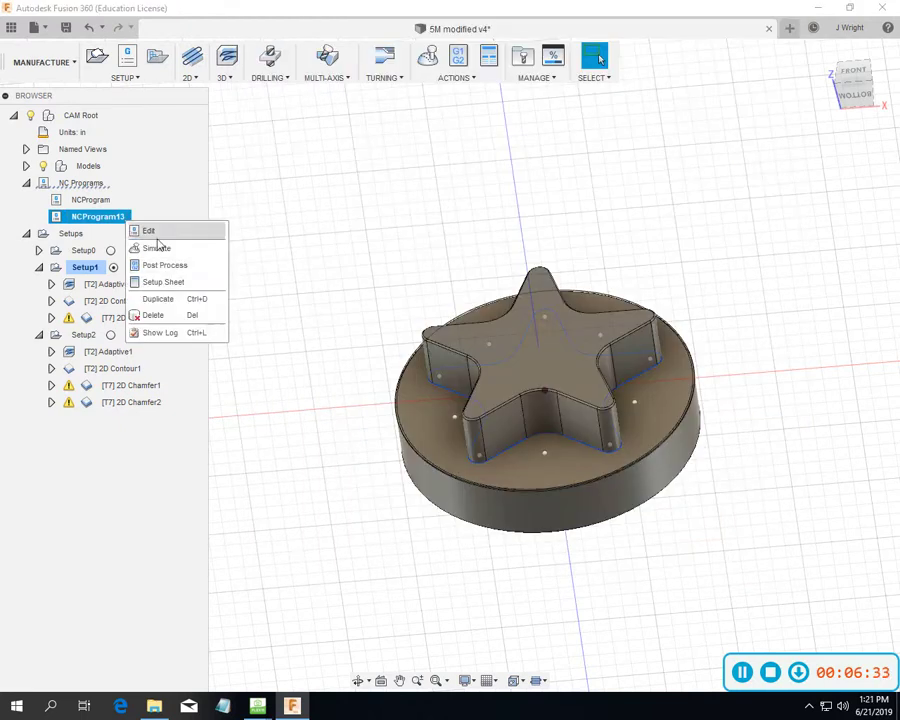
click(168, 264)
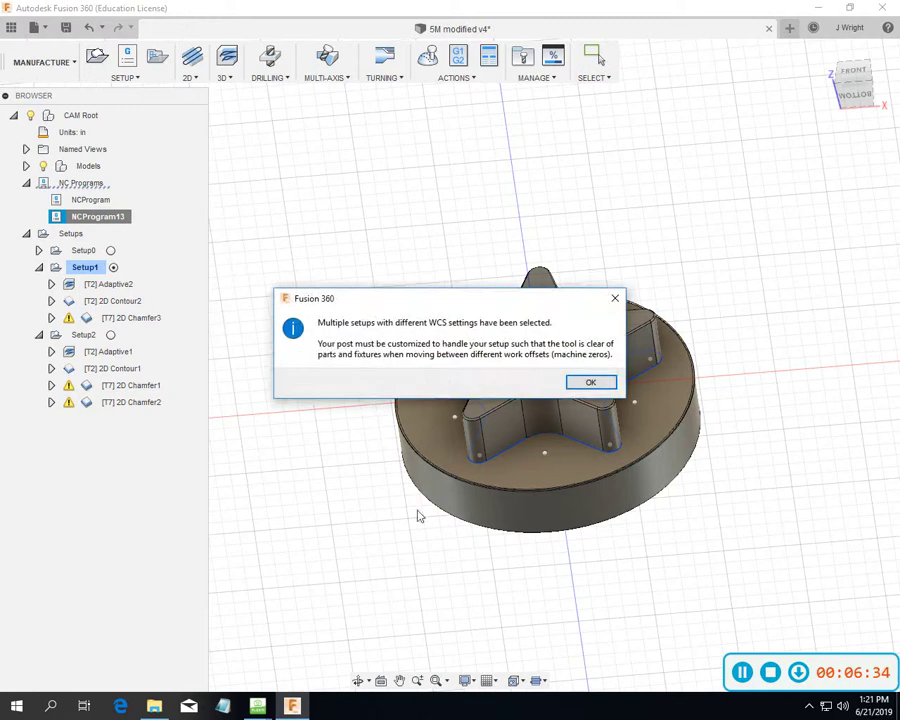
click(580, 384)
click(484, 374)
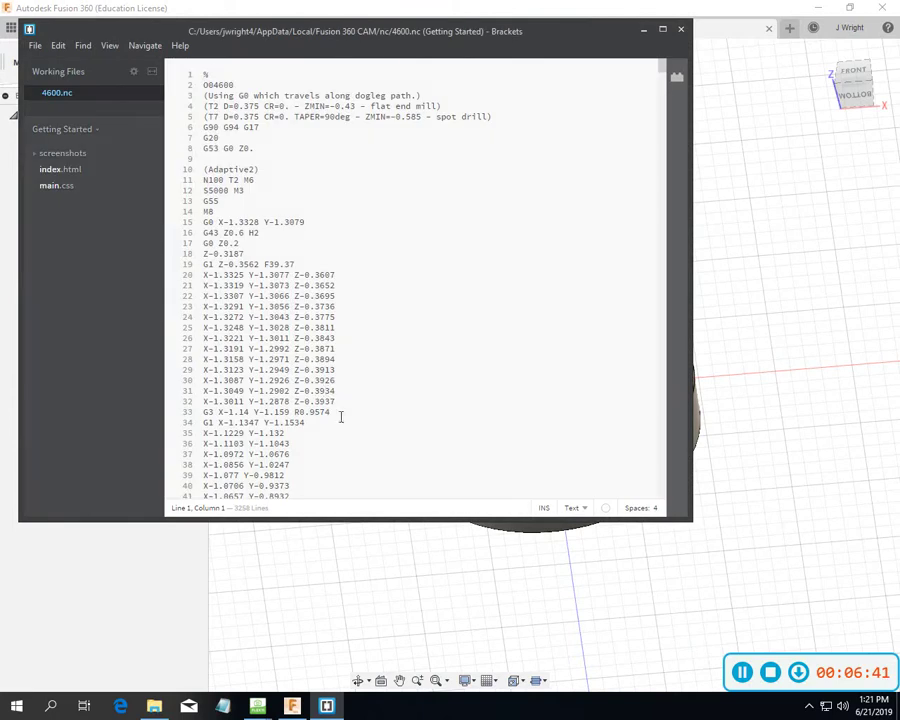
drag(225, 180, 204, 182)
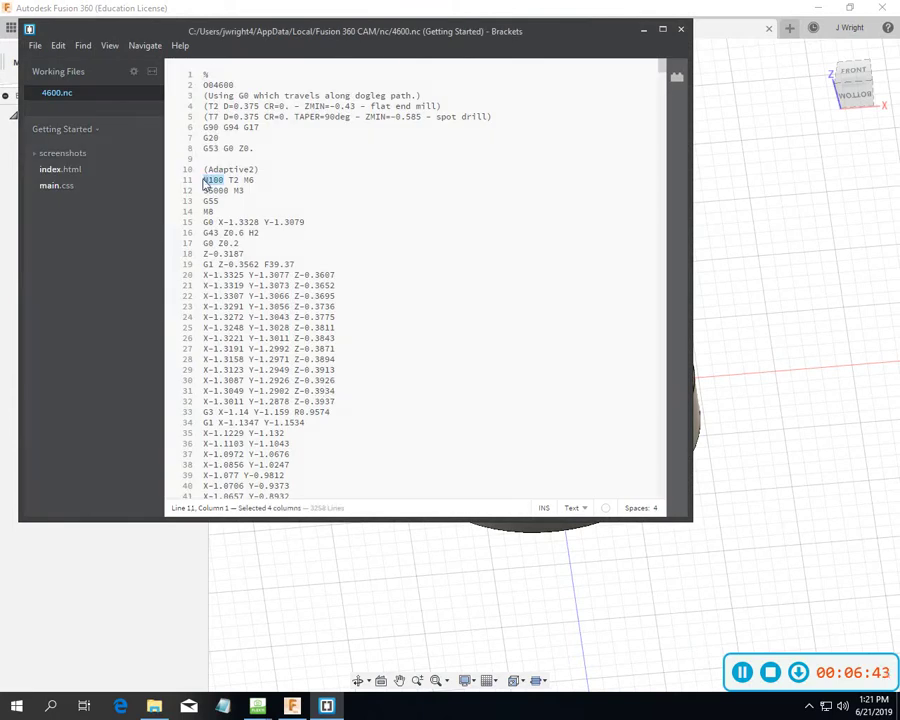
scroll(294, 196, down, 8)
scroll(294, 197, up, 8)
Search 4600.nc for N200, found on line 3181 at the T7 tool change
click(82, 46)
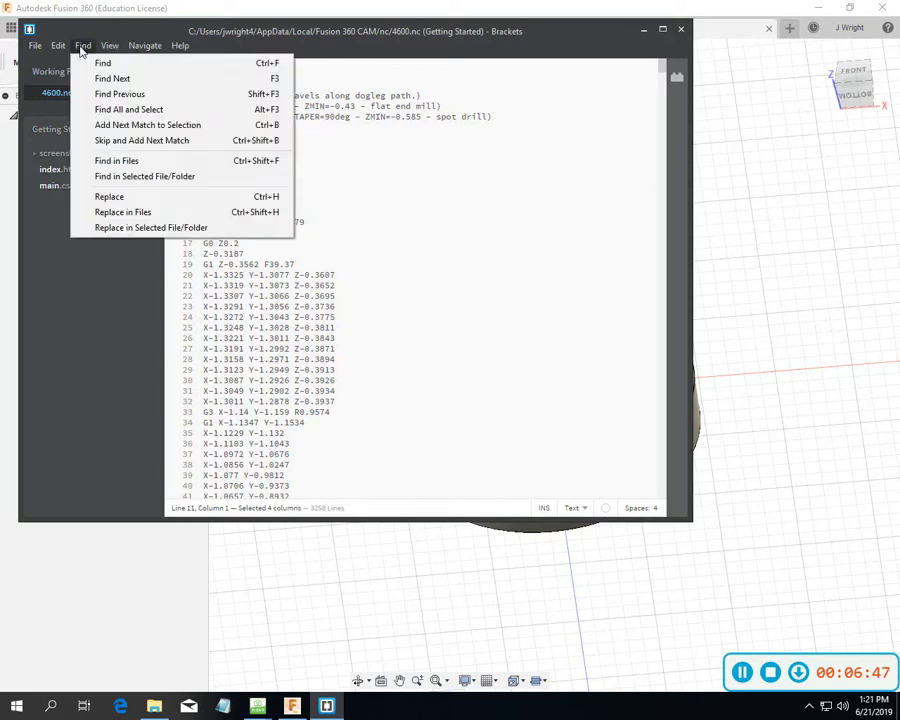
click(137, 79)
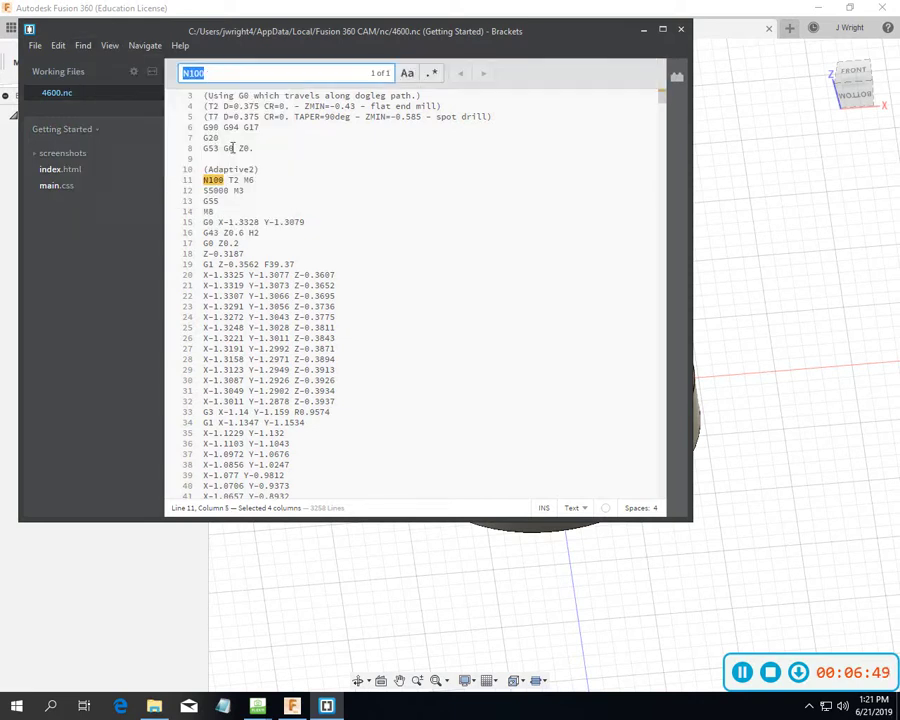
click(192, 73)
key(BackSpace)
text(2)
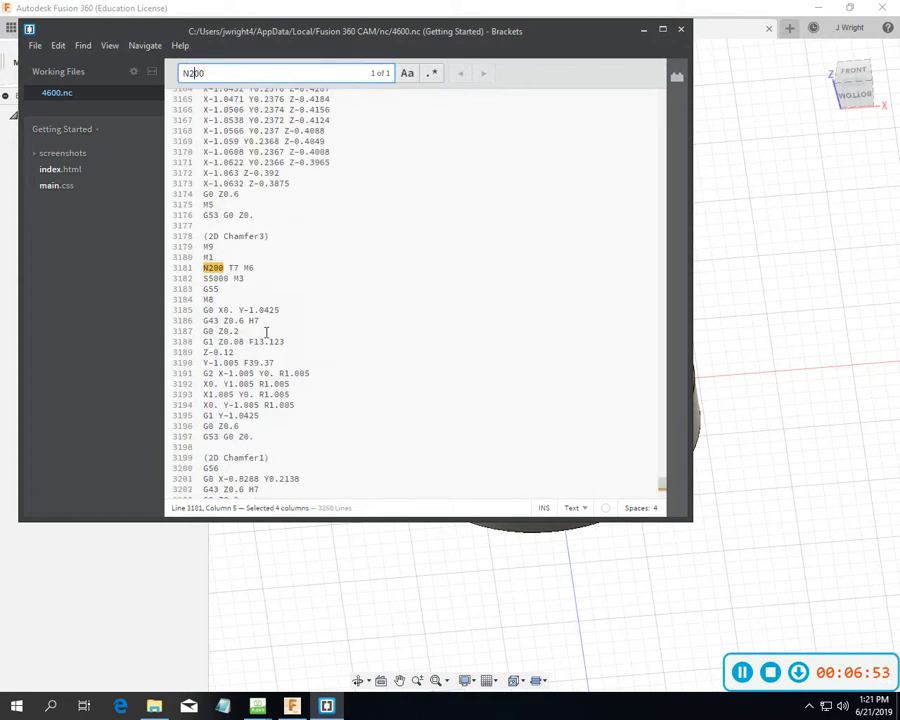
Scroll back up through the 4600.nc code to review the toolpath lines
scroll(267, 333, down, 6)
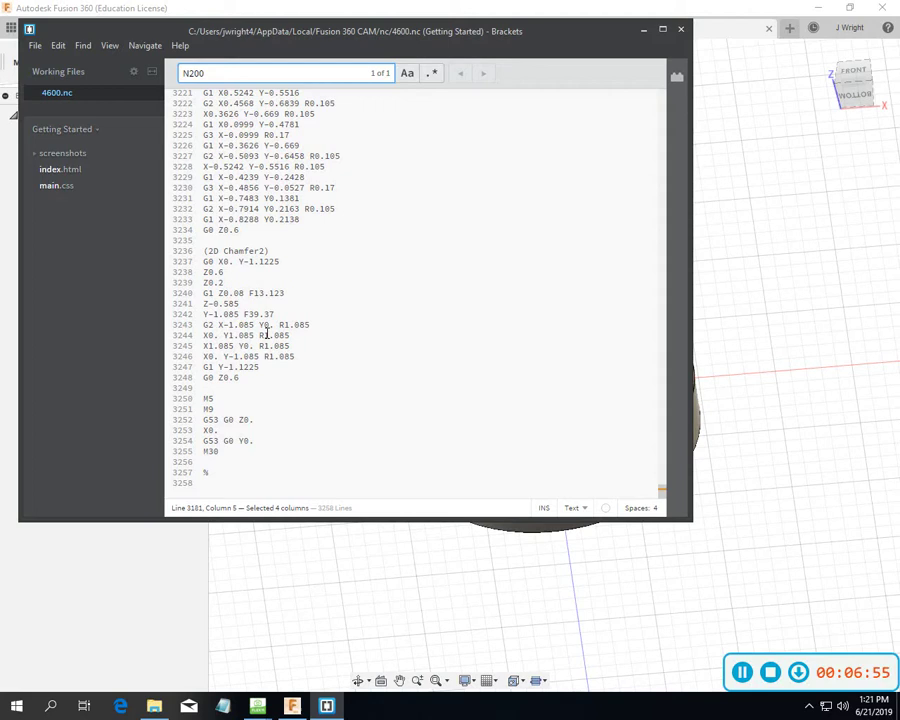
scroll(267, 333, up, 15)
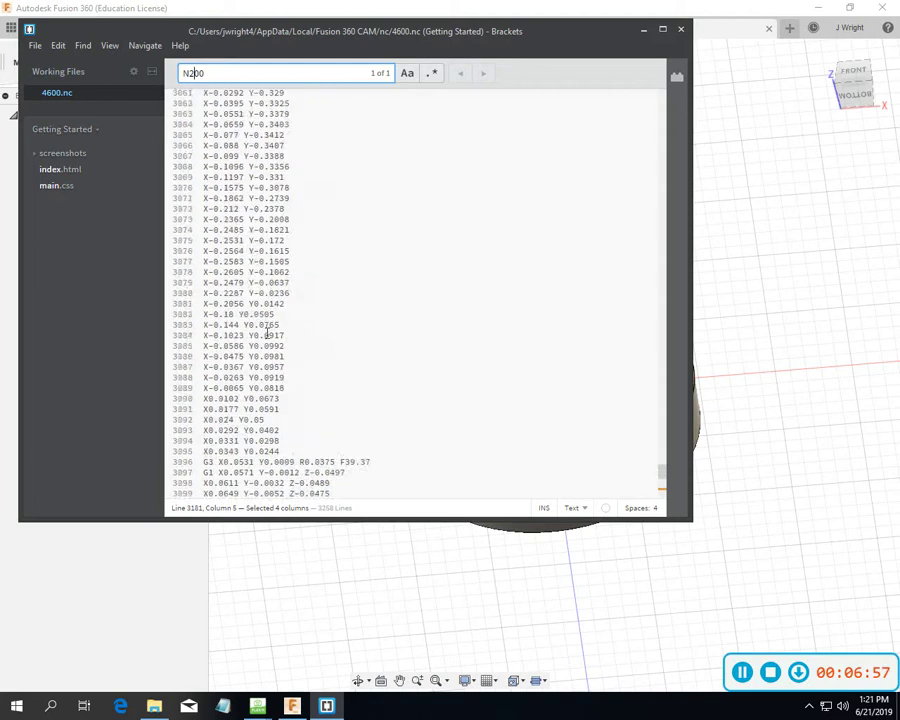
scroll(267, 333, down, 15)
scroll(267, 333, up, 5)
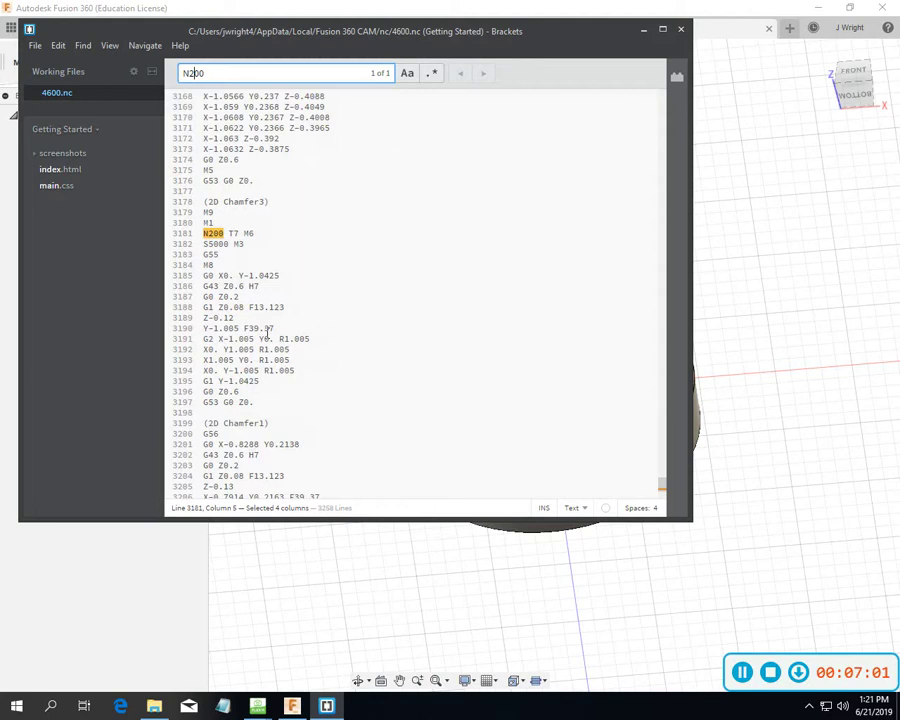
scroll(267, 330, up, 20)
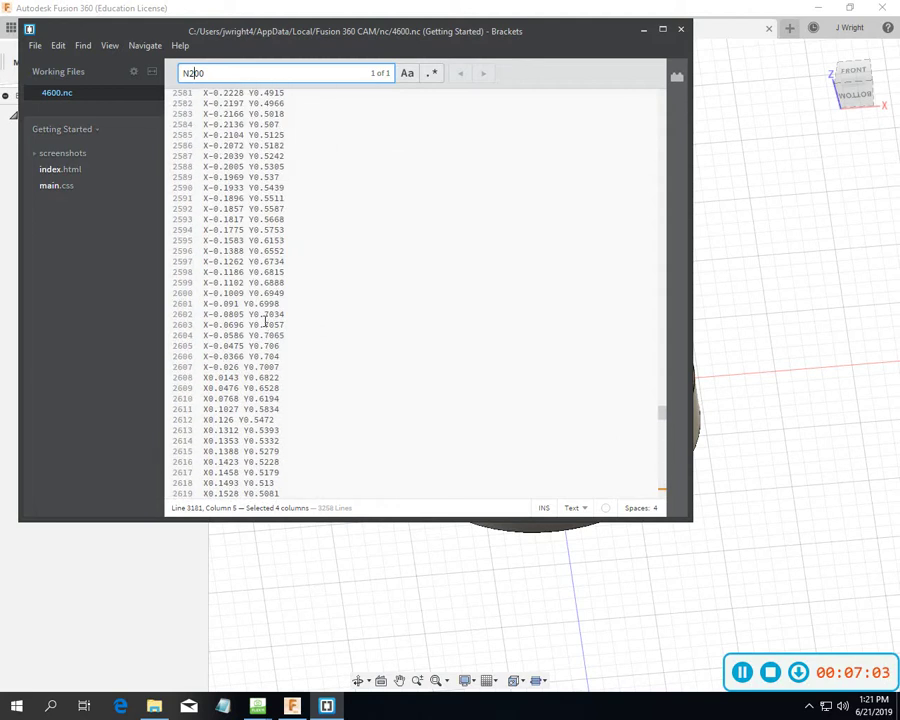
scroll(265, 321, up, 20)
right_click(264, 321)
scroll(342, 357, down, 5)
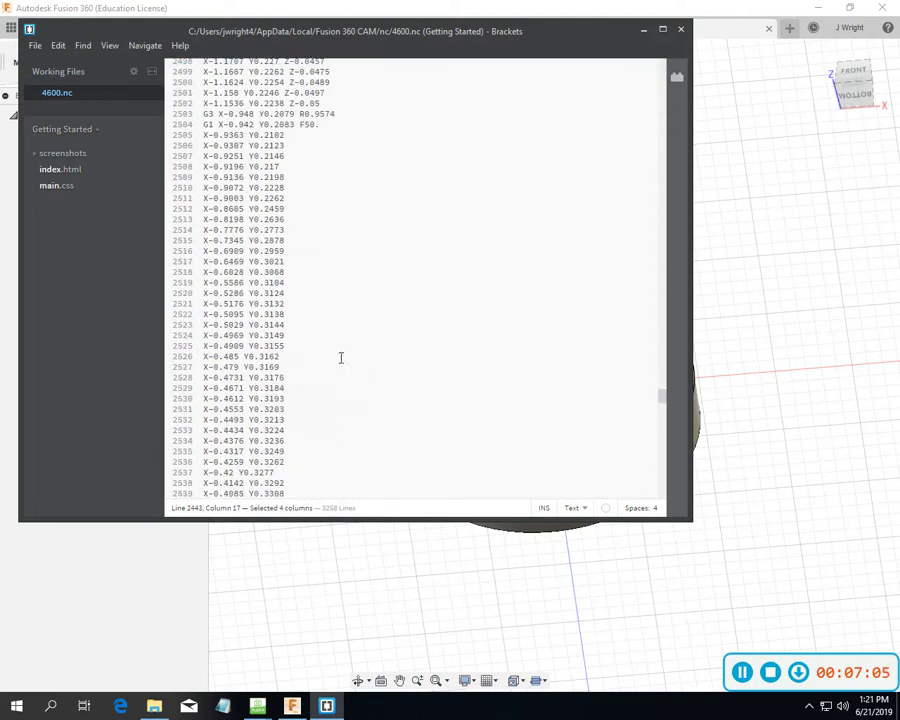
click(442, 324)
scroll(412, 267, up, 15)
scroll(412, 267, up, 20)
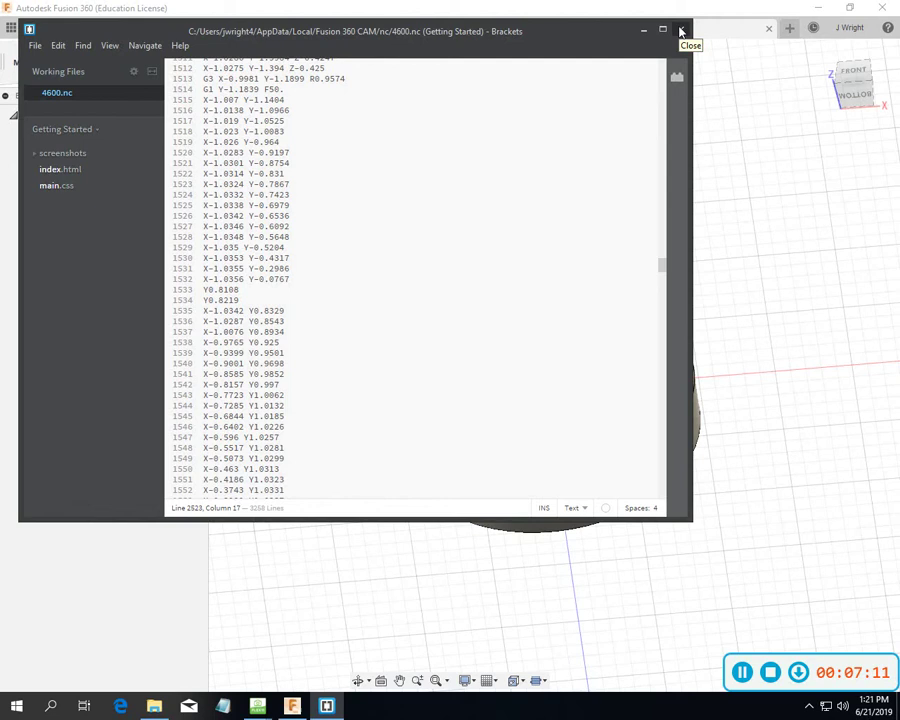
Close Brackets and reopen NCProgram13 for editing
click(681, 31)
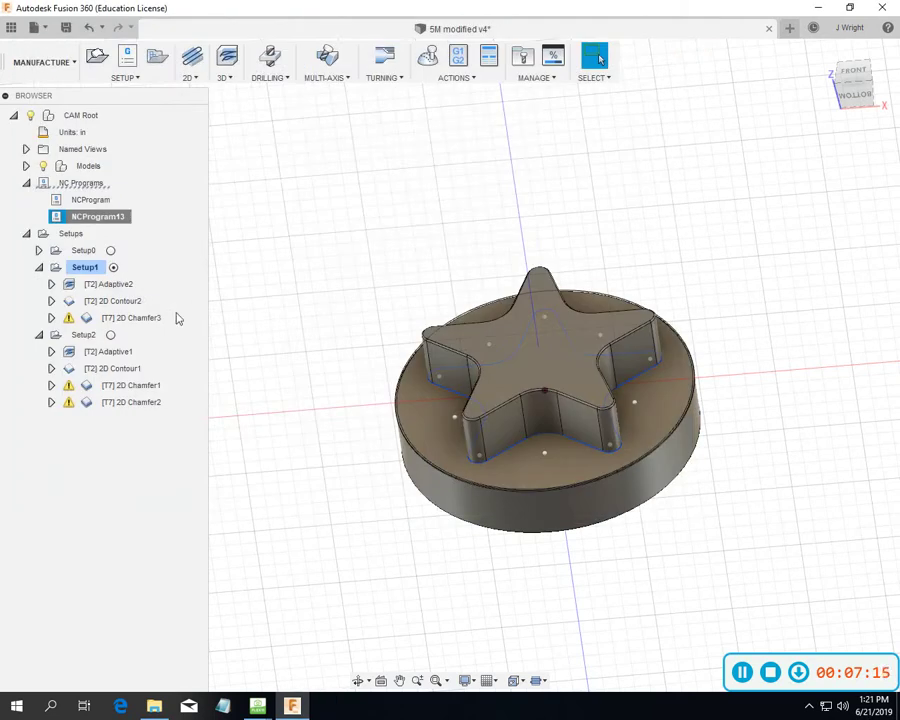
right_click(121, 218)
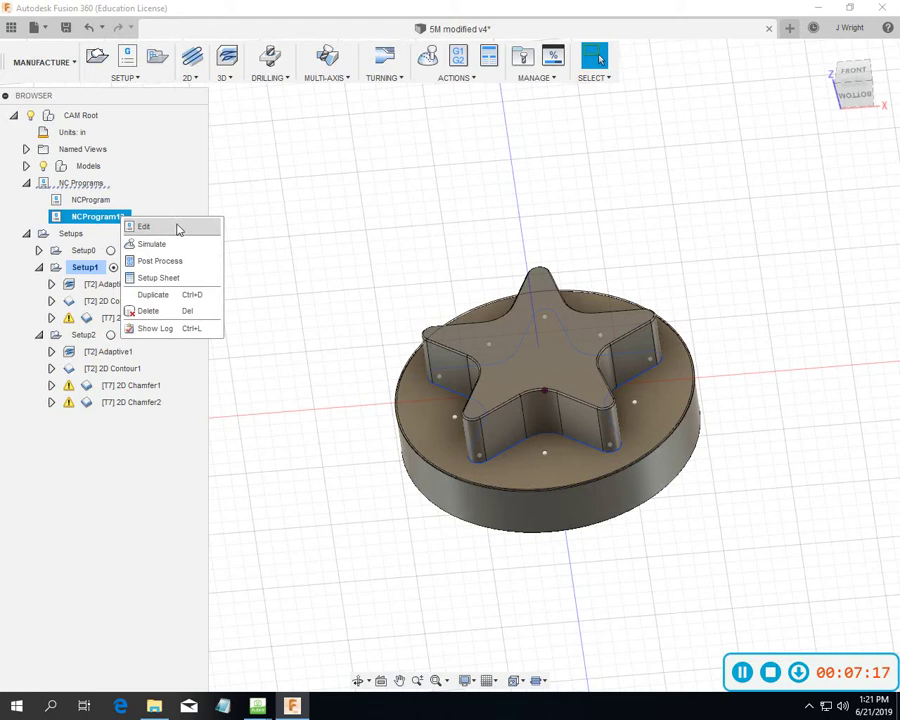
click(177, 228)
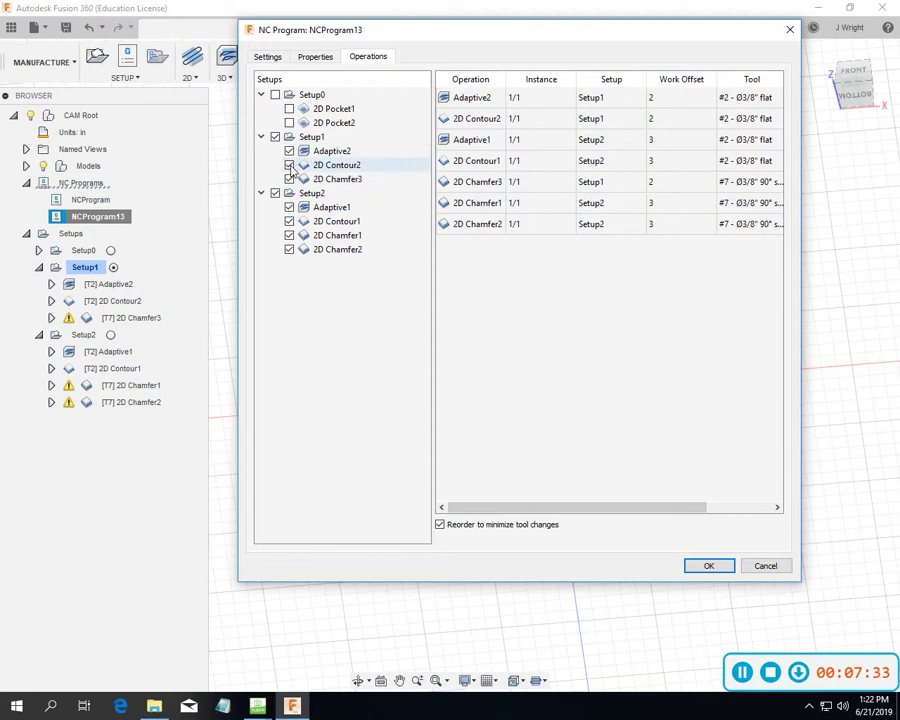
Exclude 2D Contour2, Chamfer3, Contour1, Chamfer1 and Chamfer2, keeping only Adaptive2 and Adaptive1
click(290, 166)
click(290, 179)
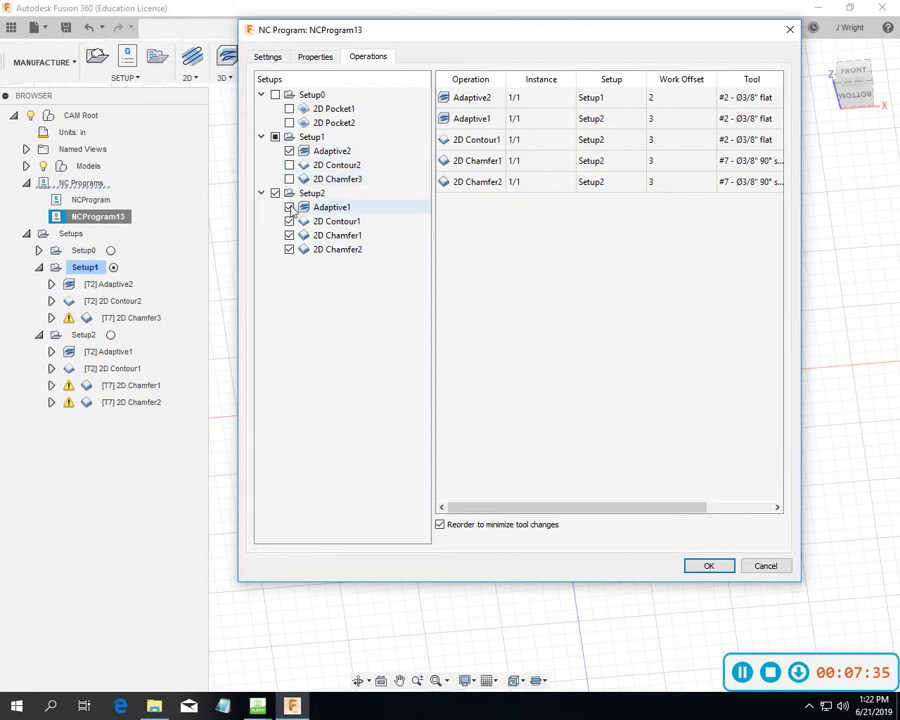
click(290, 221)
click(290, 235)
click(289, 250)
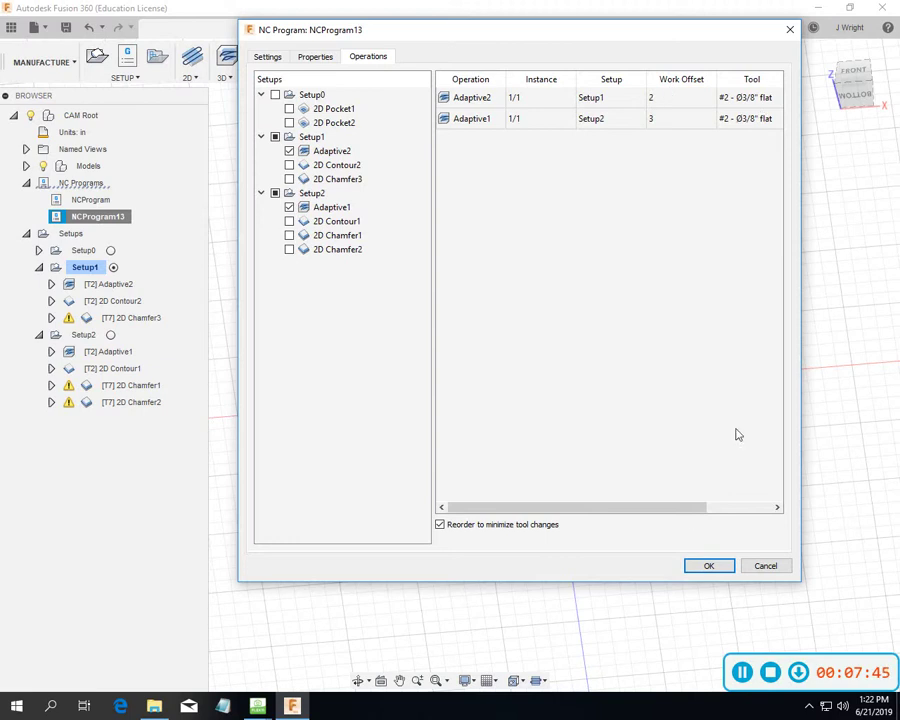
Toggle the operation checkboxes on and off, ending with no operations included in NCProgram13
click(289, 165)
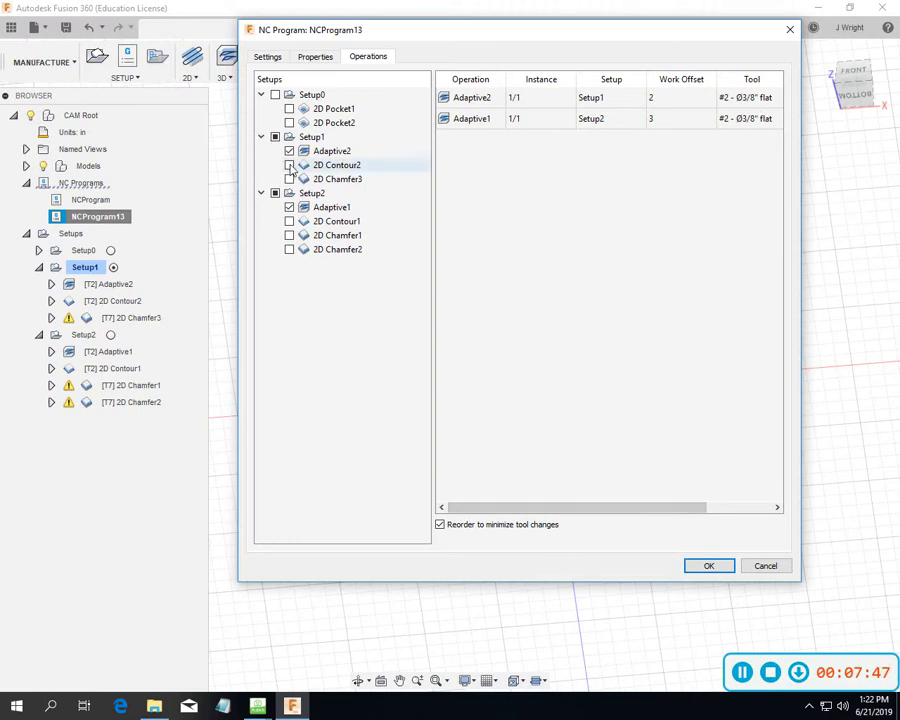
click(289, 179)
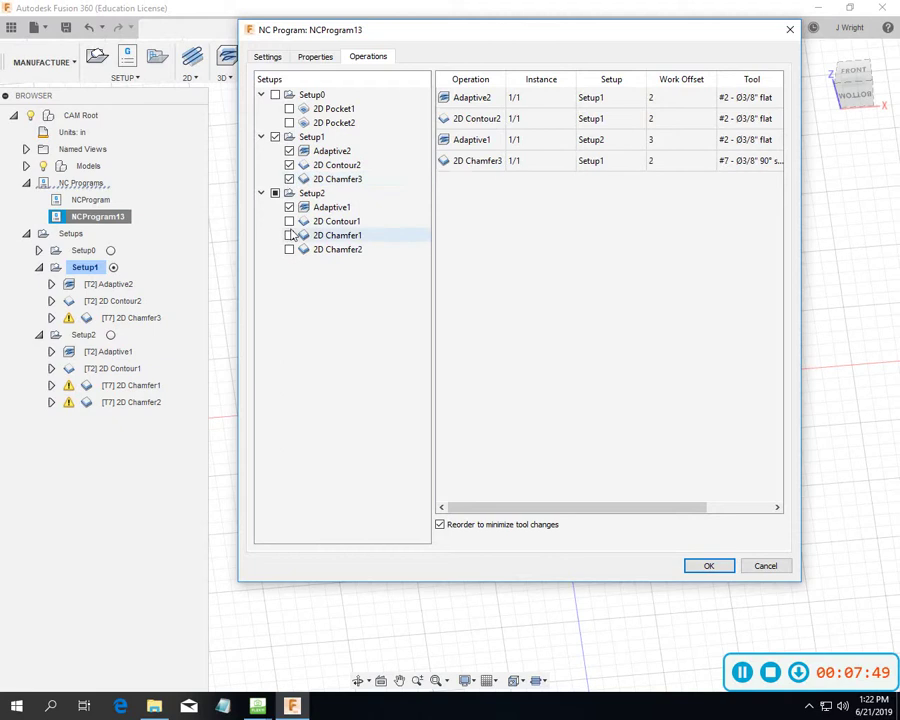
click(289, 221)
click(289, 235)
click(289, 249)
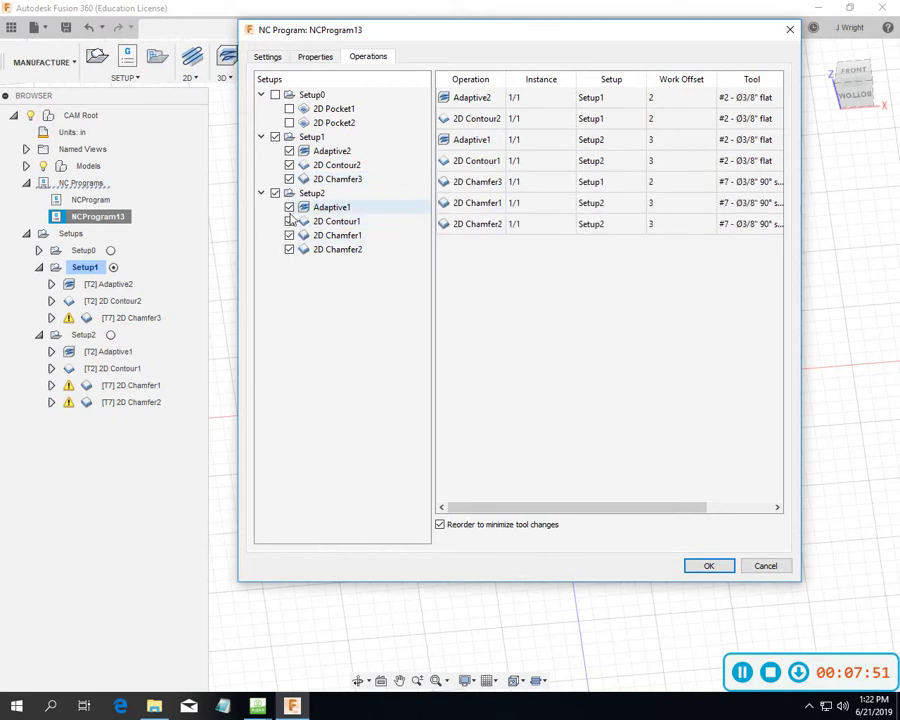
click(289, 207)
click(289, 151)
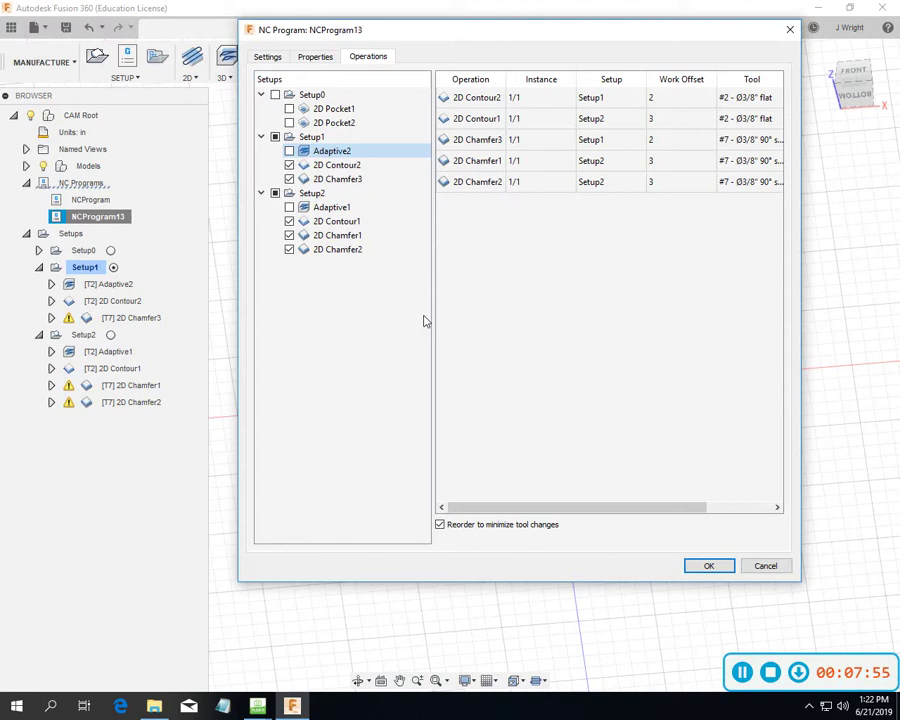
click(289, 221)
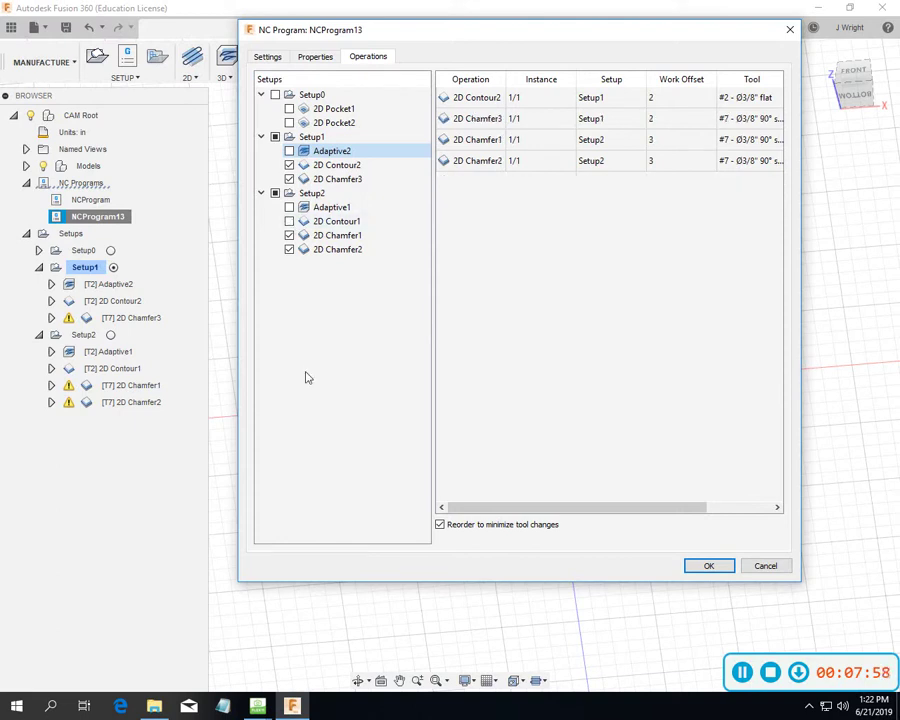
click(289, 235)
click(289, 249)
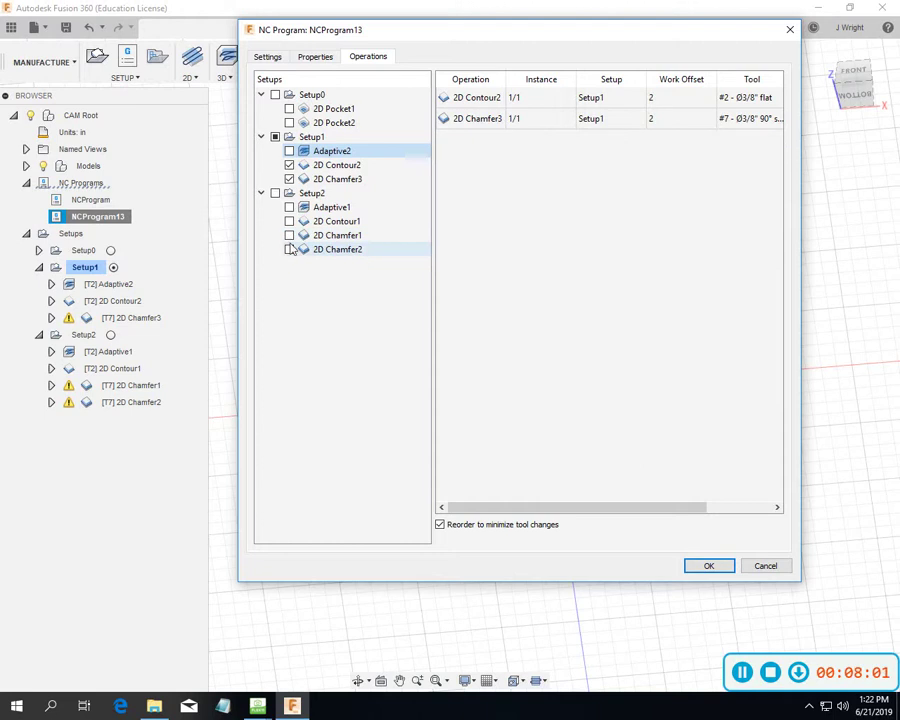
click(289, 165)
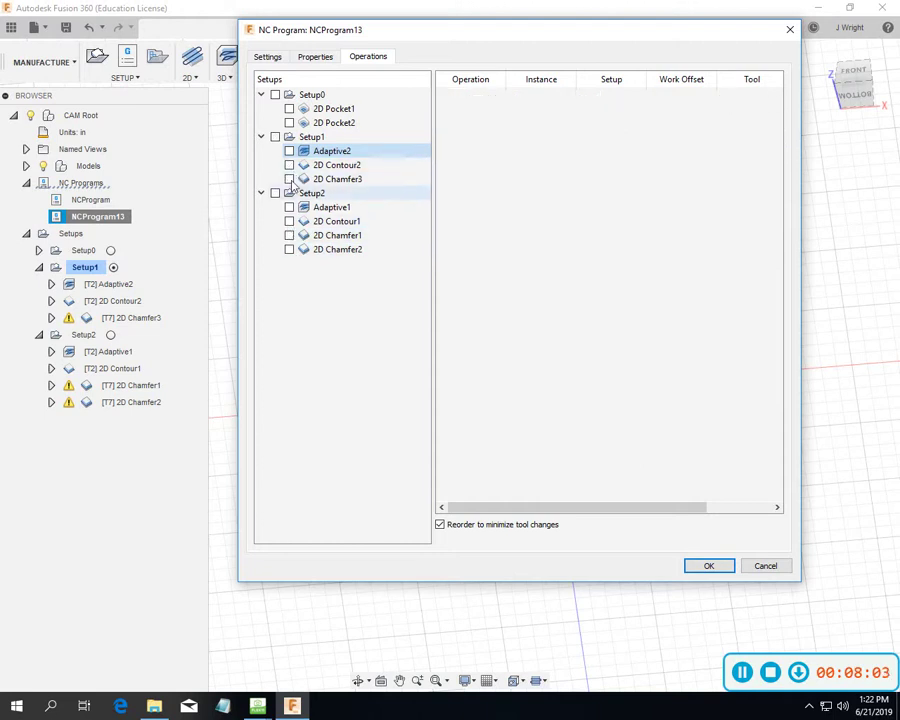
click(289, 178)
Include all seven Setup1 and Setup2 operations, from Adaptive2 through 2D Chamfer2, in the program
click(289, 165)
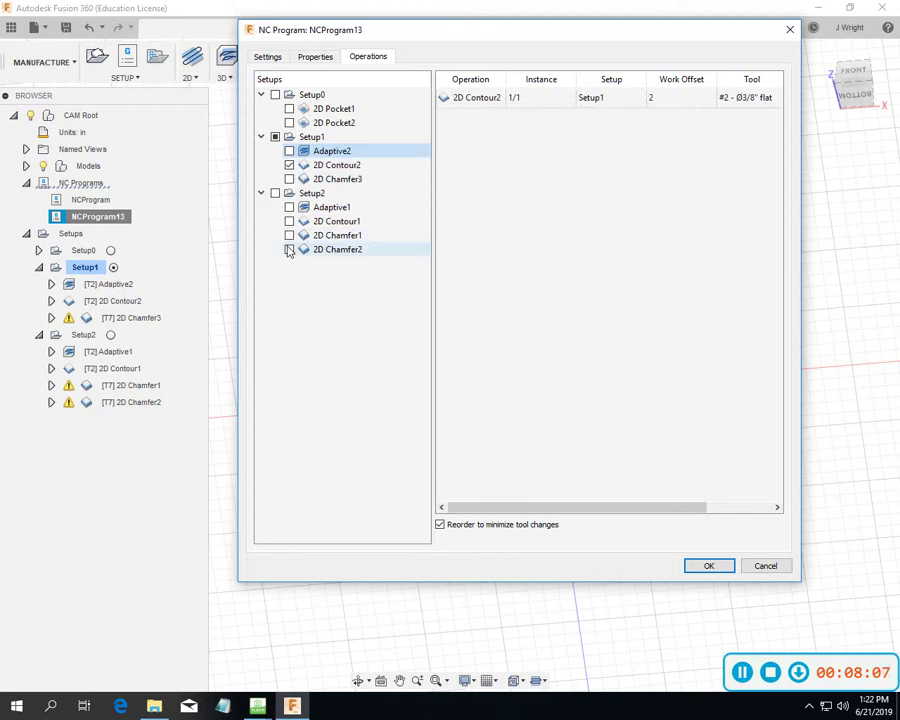
click(289, 221)
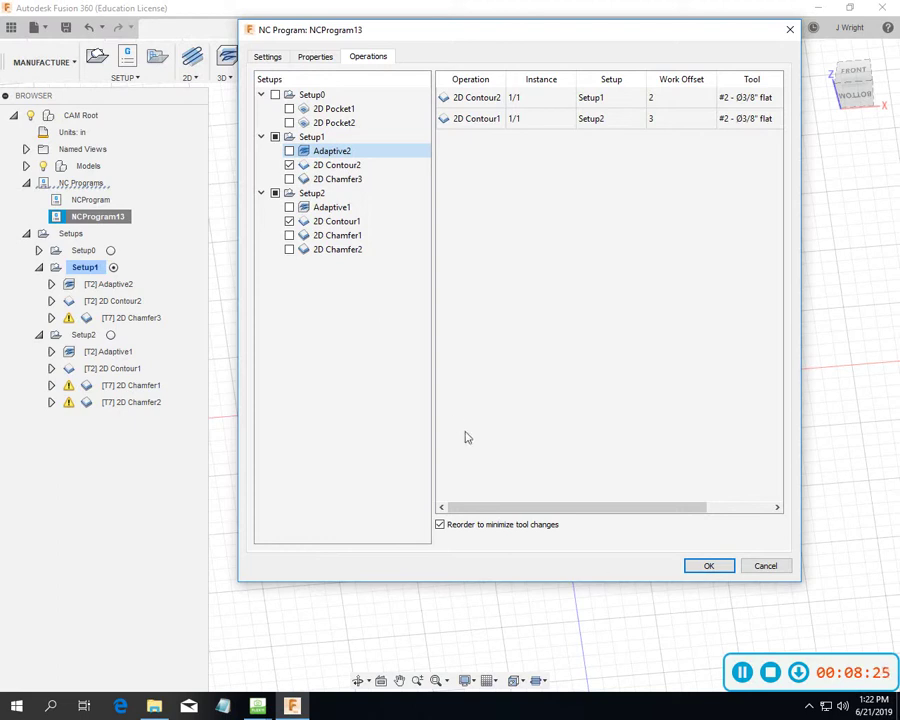
click(289, 151)
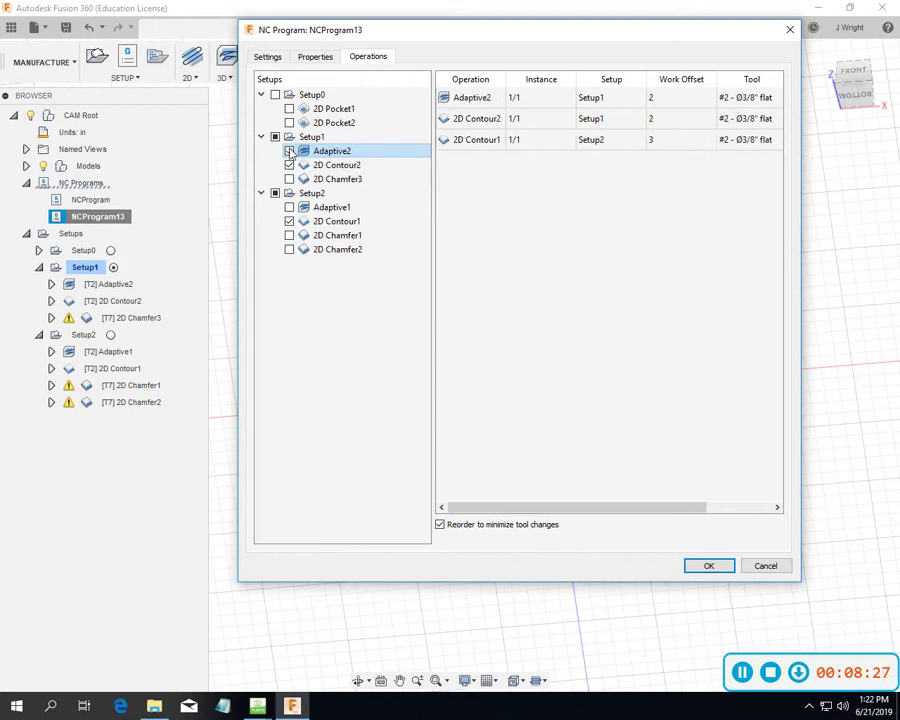
click(289, 179)
click(289, 207)
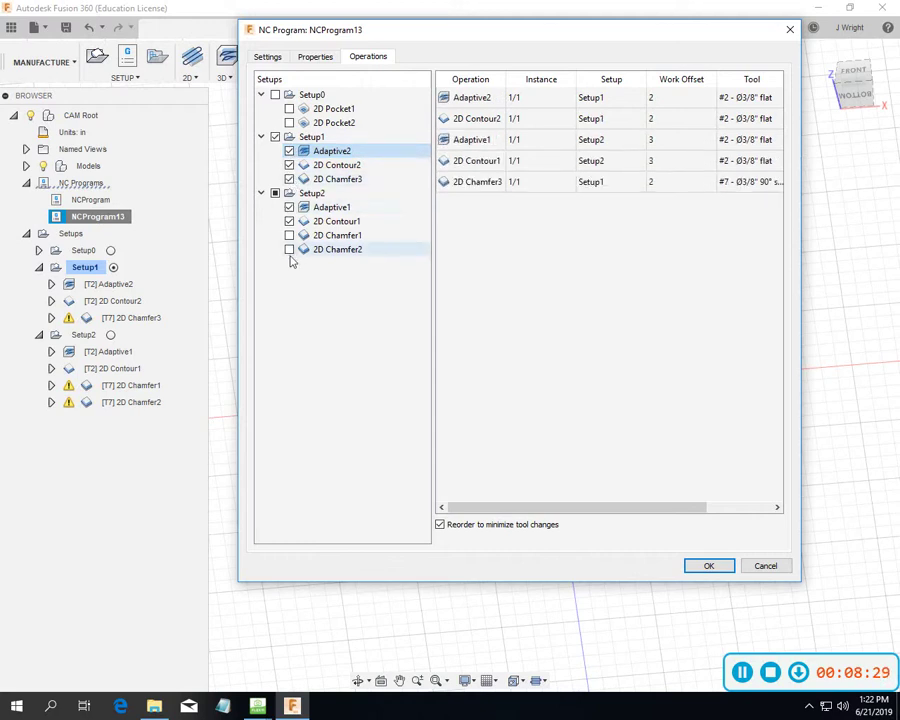
click(289, 235)
click(289, 249)
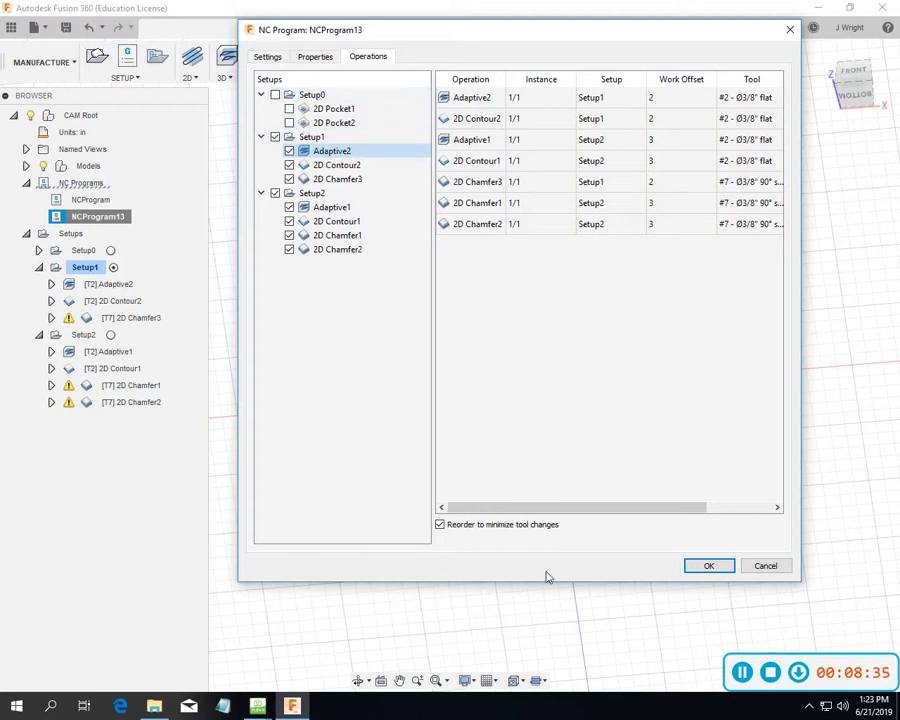
Accept the operation selection and rename NCProgram13 to 'Video posting'
click(709, 566)
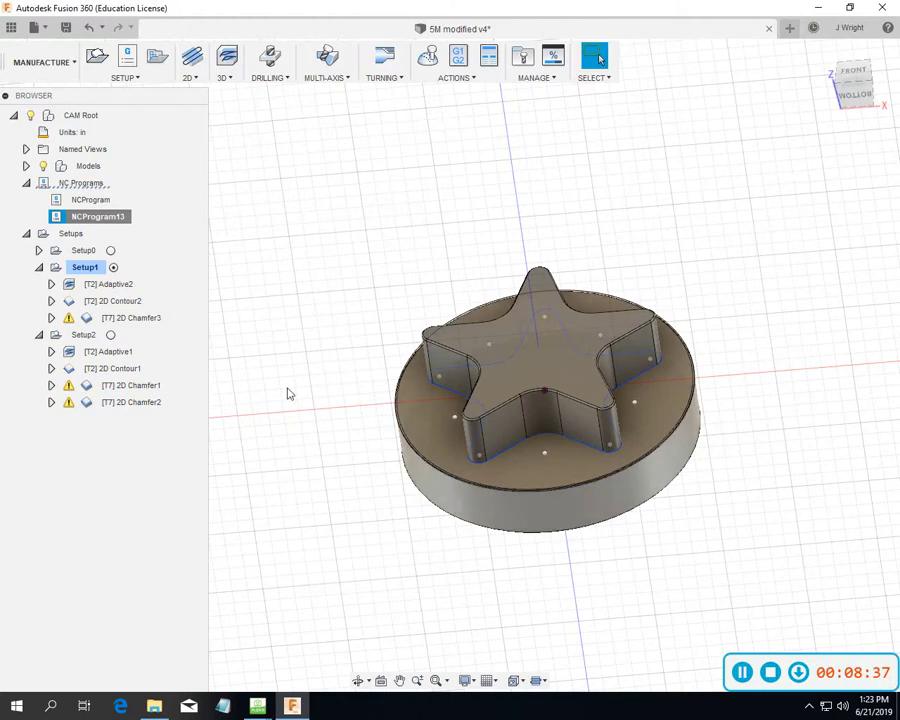
double_click(114, 219)
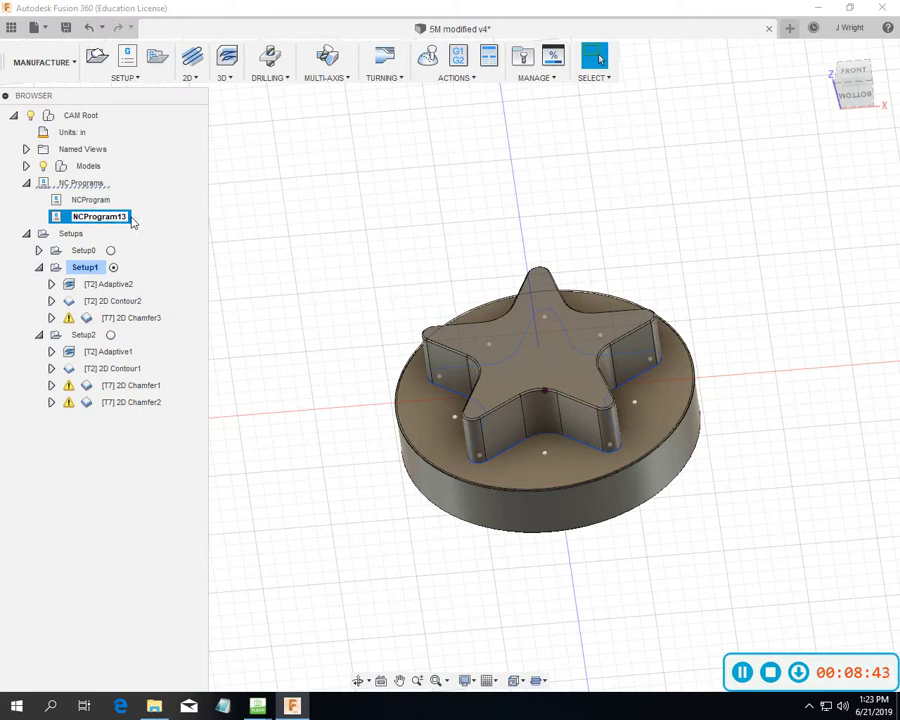
click(98, 216)
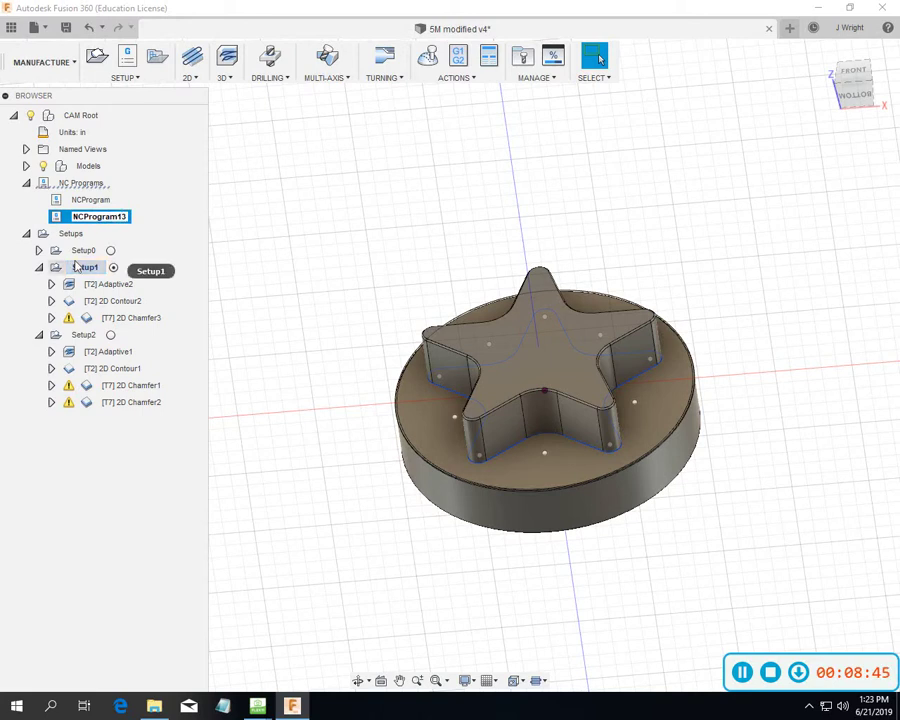
key(BackSpace)
key(BackSpace)
key(BackSpace)
key(BackSpace)
key(BackSpace)
key(BackSpace)
key(BackSpace)
key(BackSpace)
key(BackSpace)
key(BackSpace)
key(BackSpace)
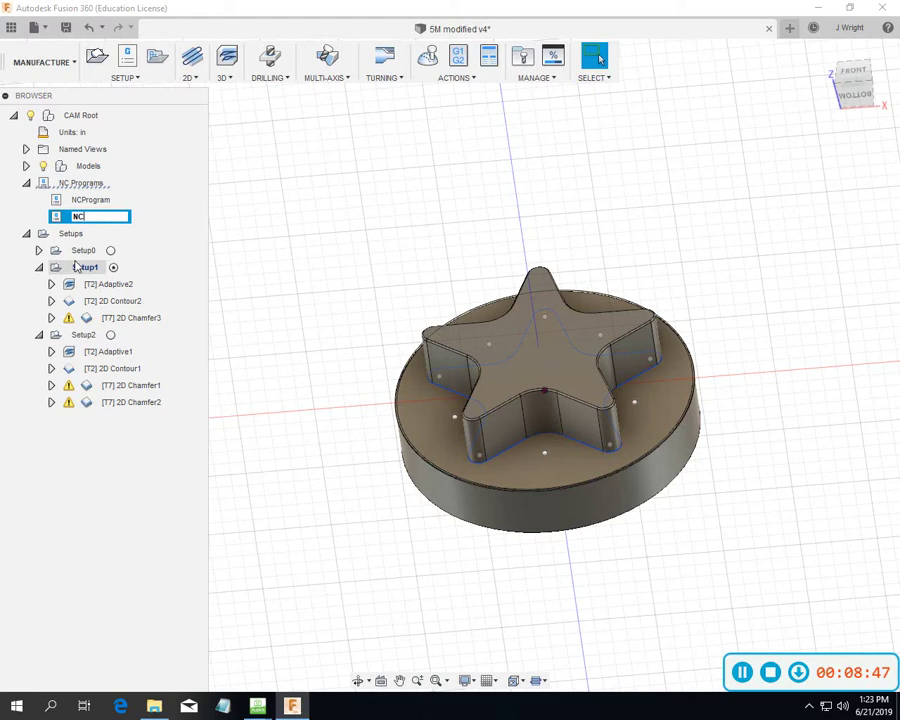
text(Video posting)
key(Return)
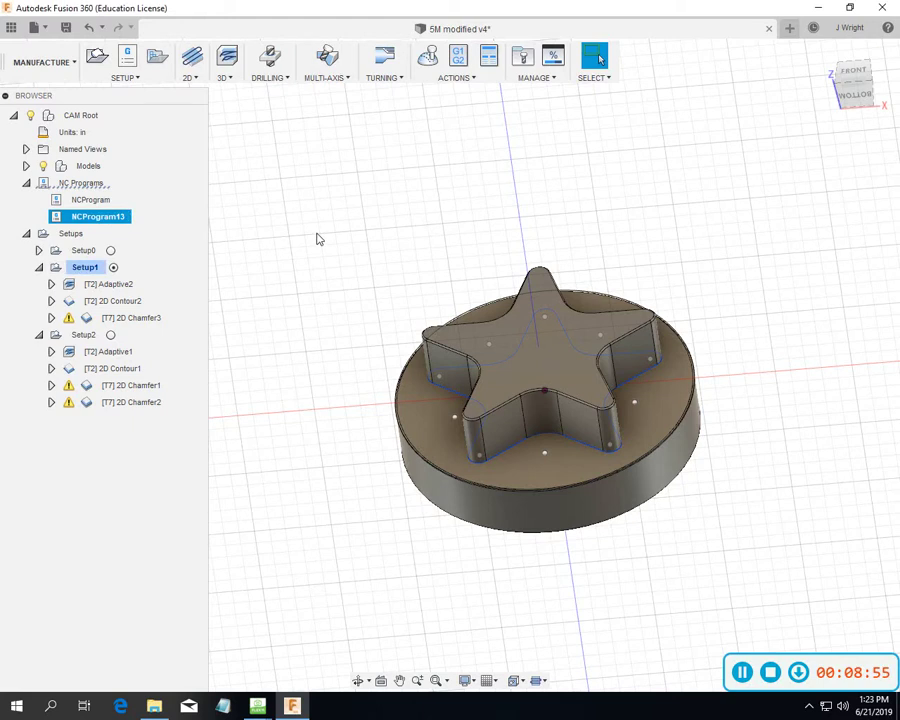
click(317, 239)
Post-process Video posting, overwriting 4600.nc despite the WCS warning, and view the NC code
right_click(102, 222)
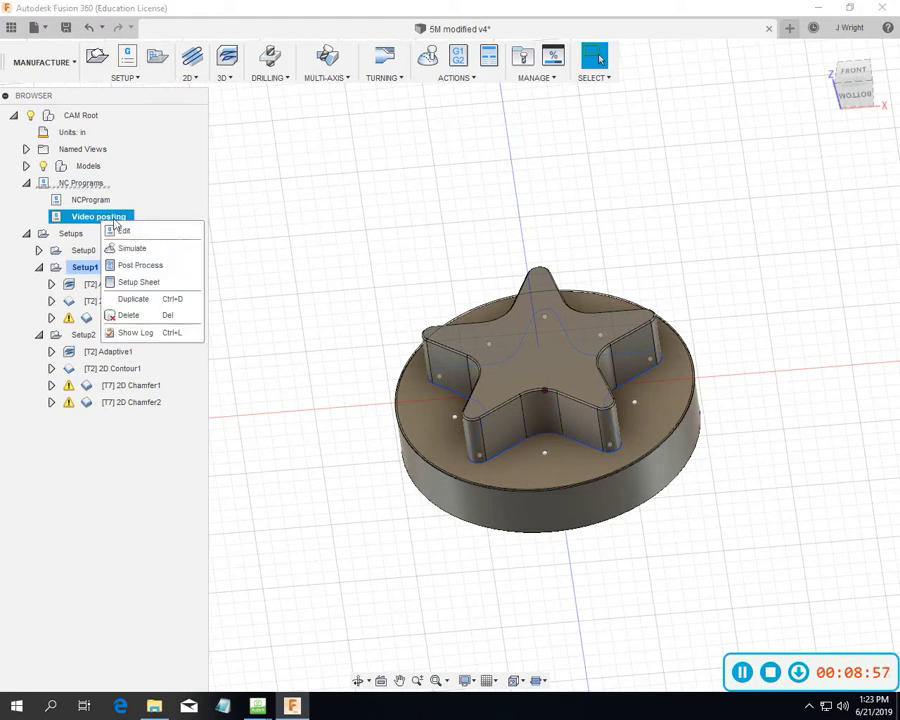
click(151, 270)
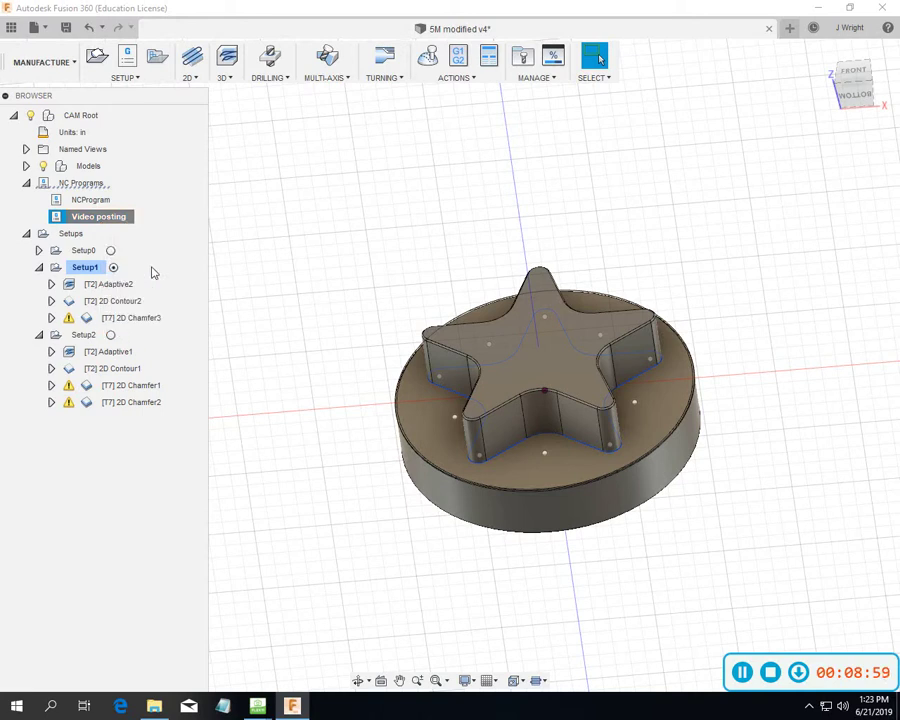
click(598, 389)
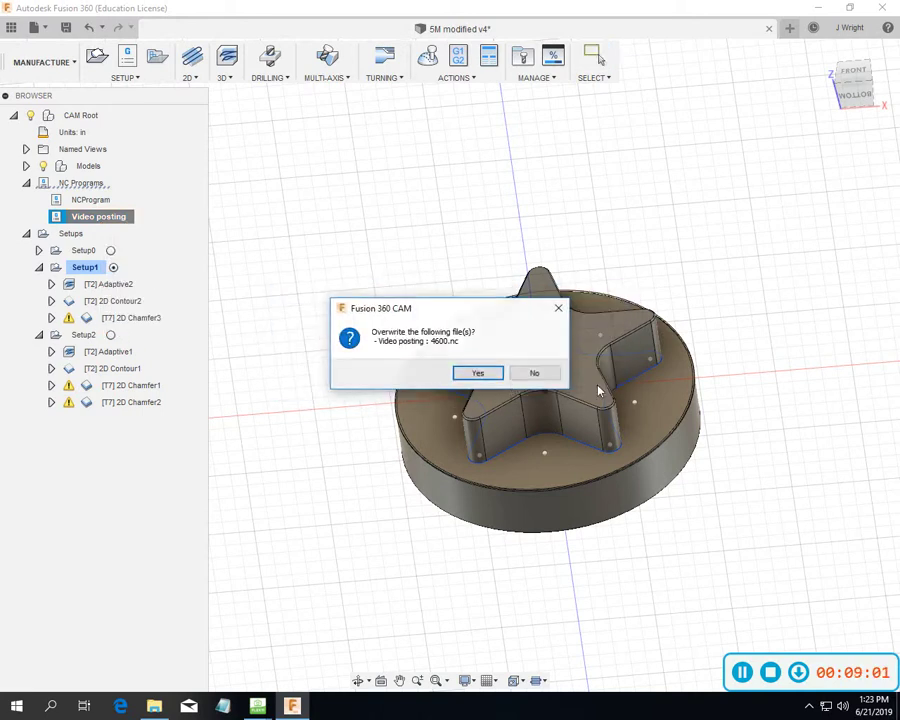
click(491, 380)
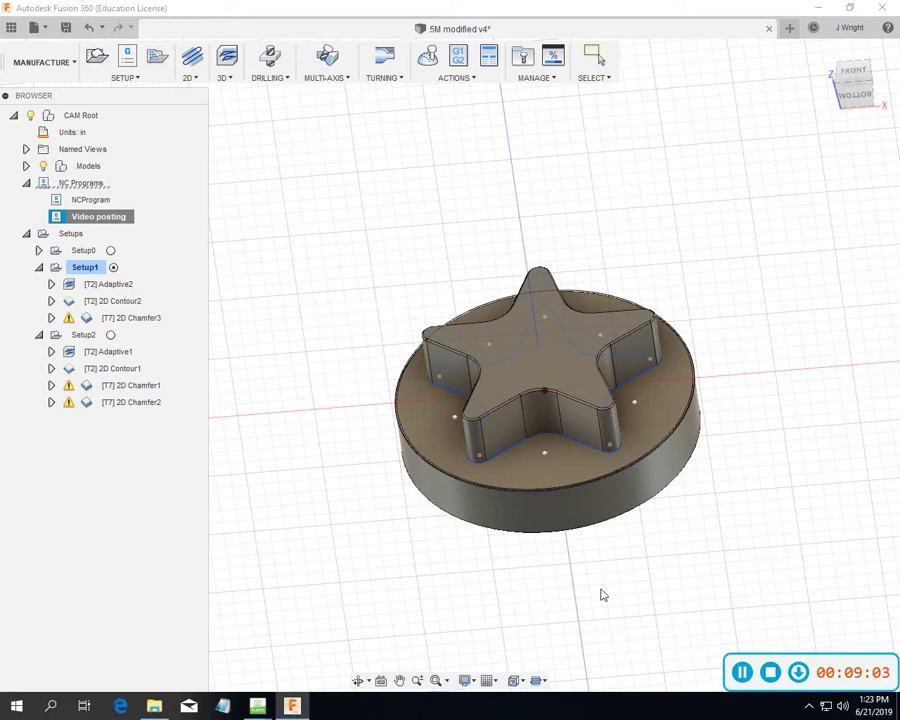
click(692, 662)
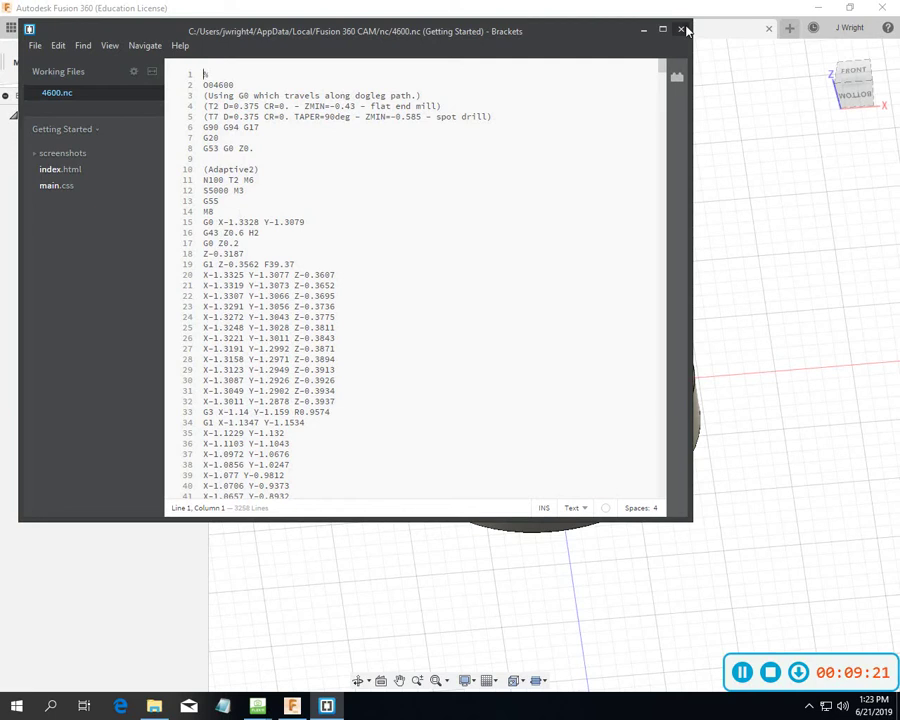
Close Brackets and select the 2D Chamfer1 operation to show its toolpath
click(683, 30)
click(130, 388)
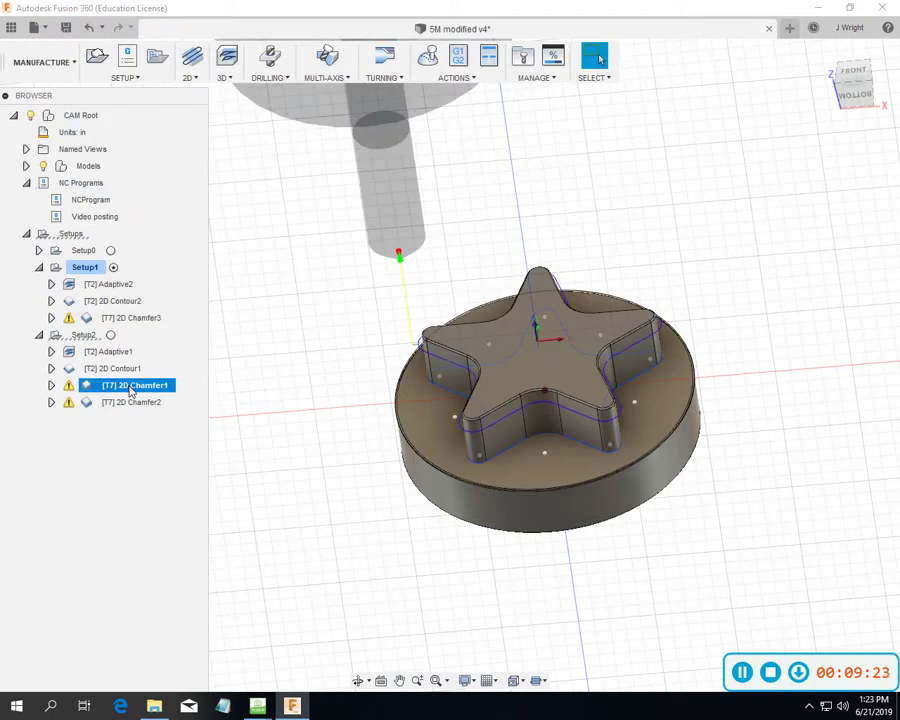
right_click(138, 389)
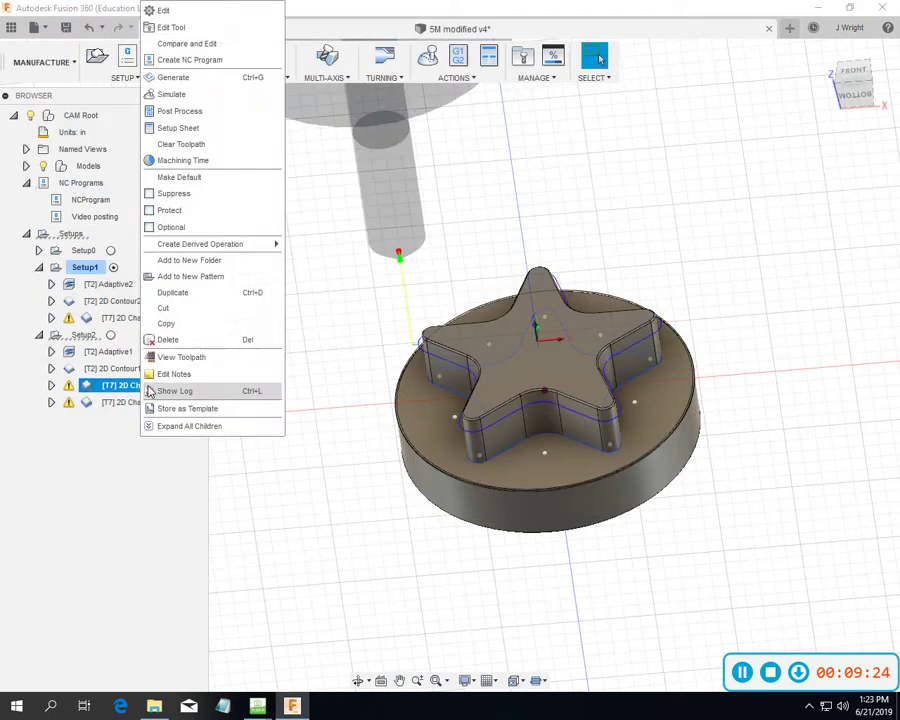
click(180, 112)
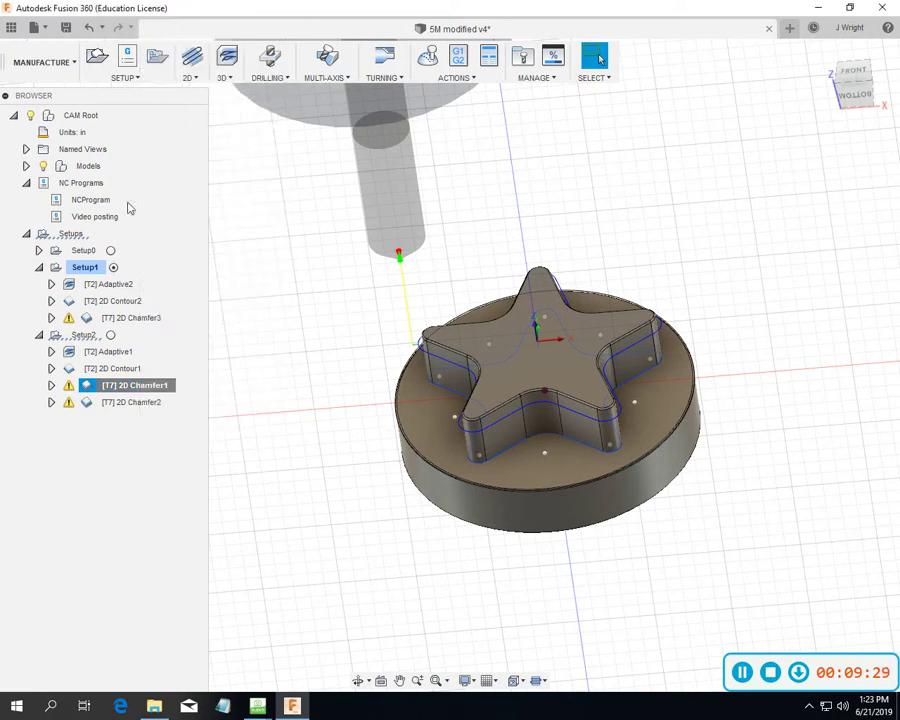
Activate Setup2 and preview its Adaptive1 and 2D Contour1 toolpaths, then clear the selection
click(112, 335)
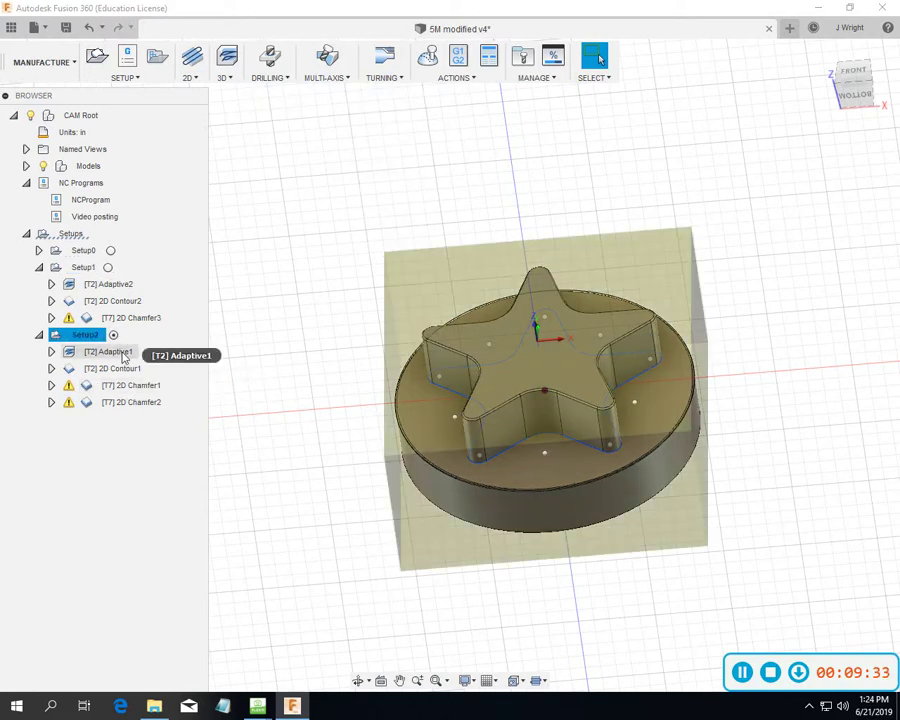
click(122, 354)
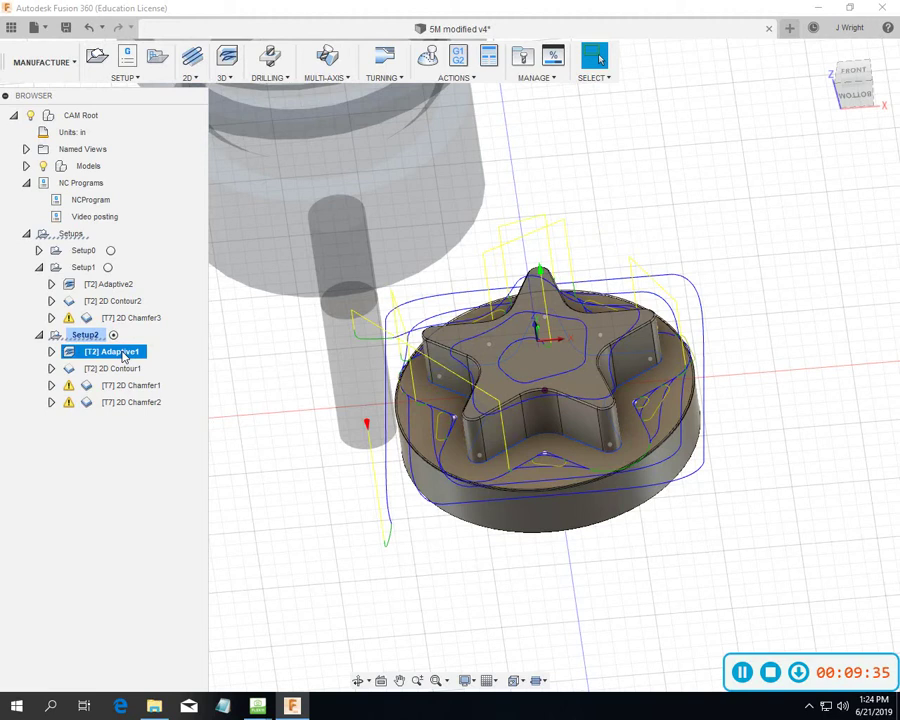
ctrl+click(120, 368)
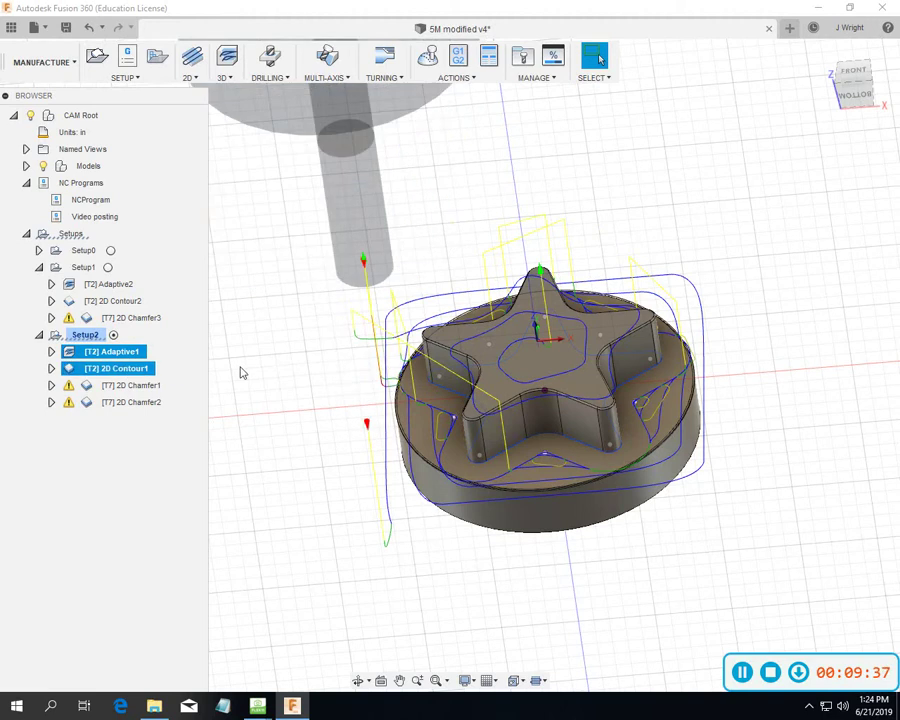
right_click(136, 372)
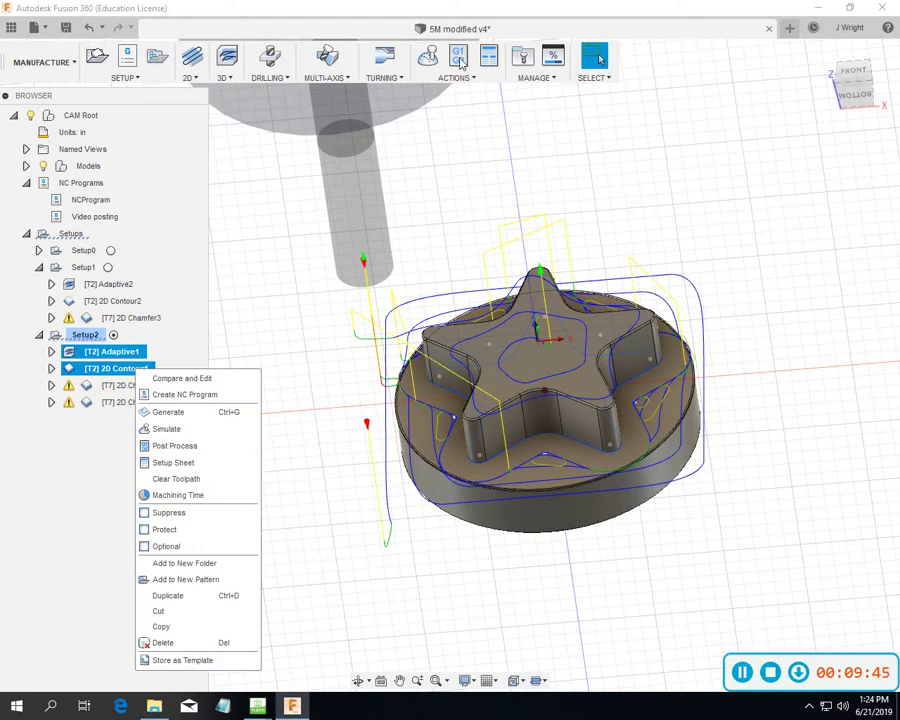
click(275, 403)
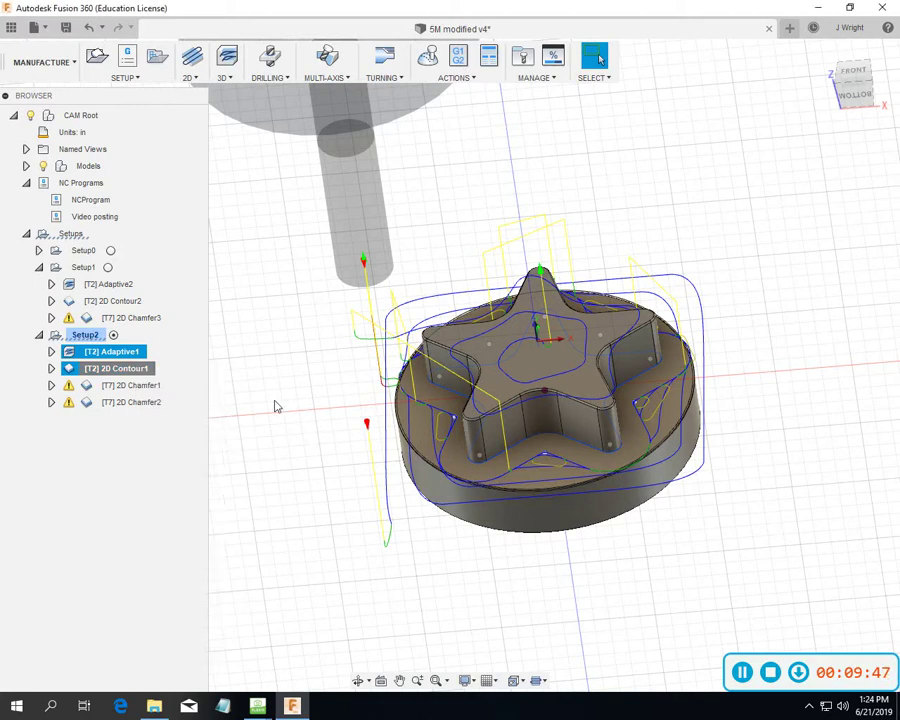
click(239, 456)
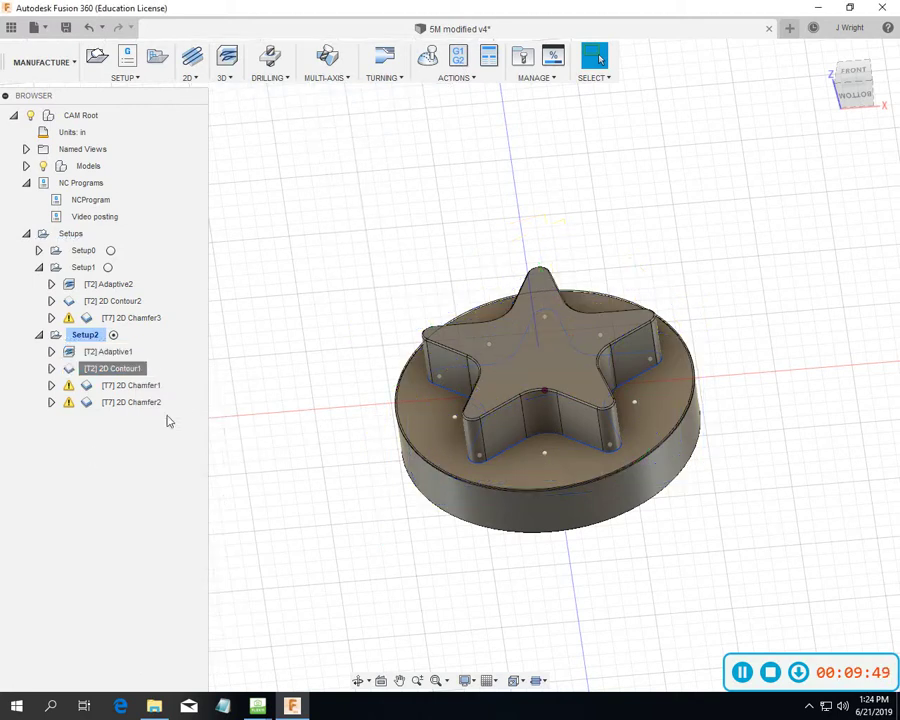
Delete the Video posting NC program, leaving only NCProgram
right_click(104, 220)
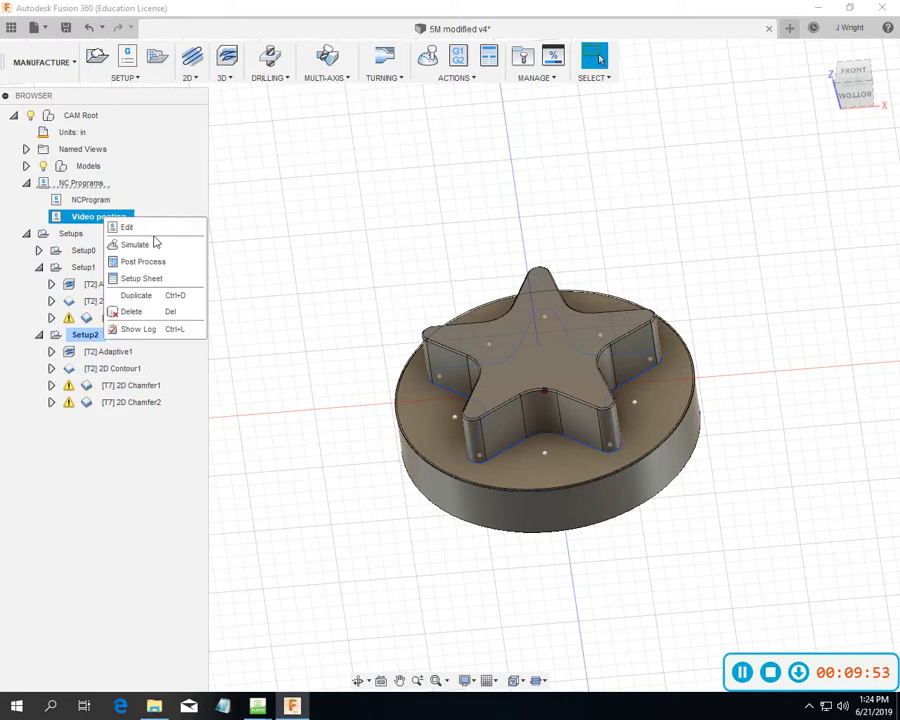
click(163, 317)
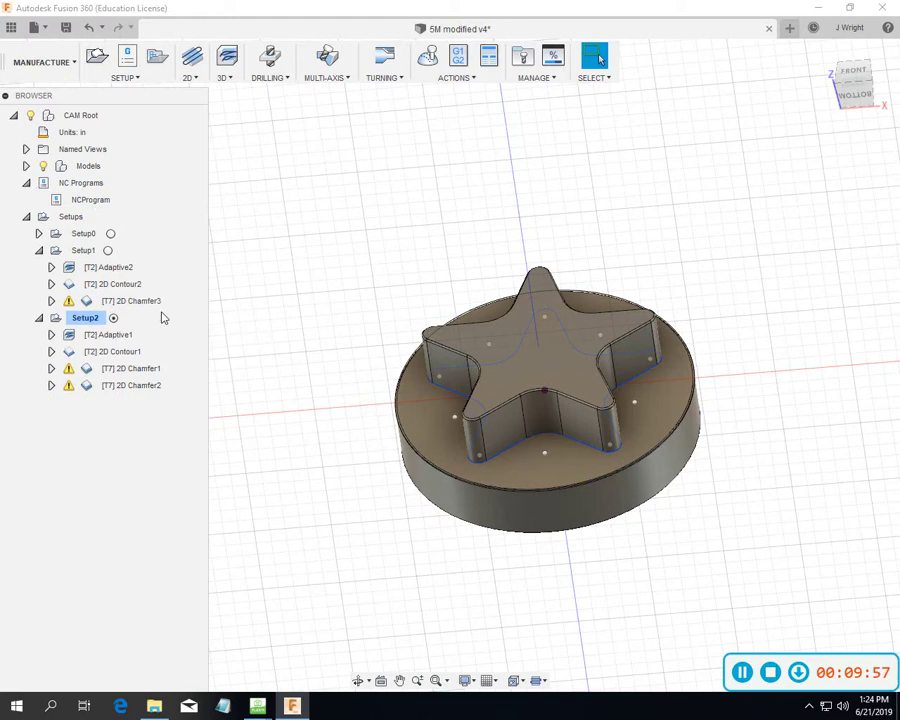
click(100, 202)
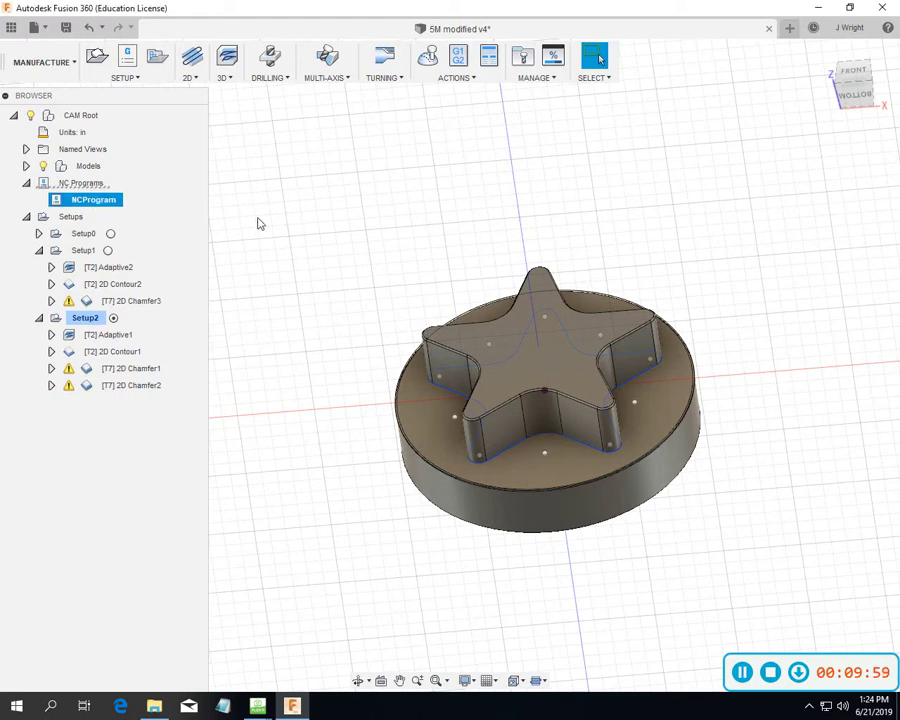
click(257, 223)
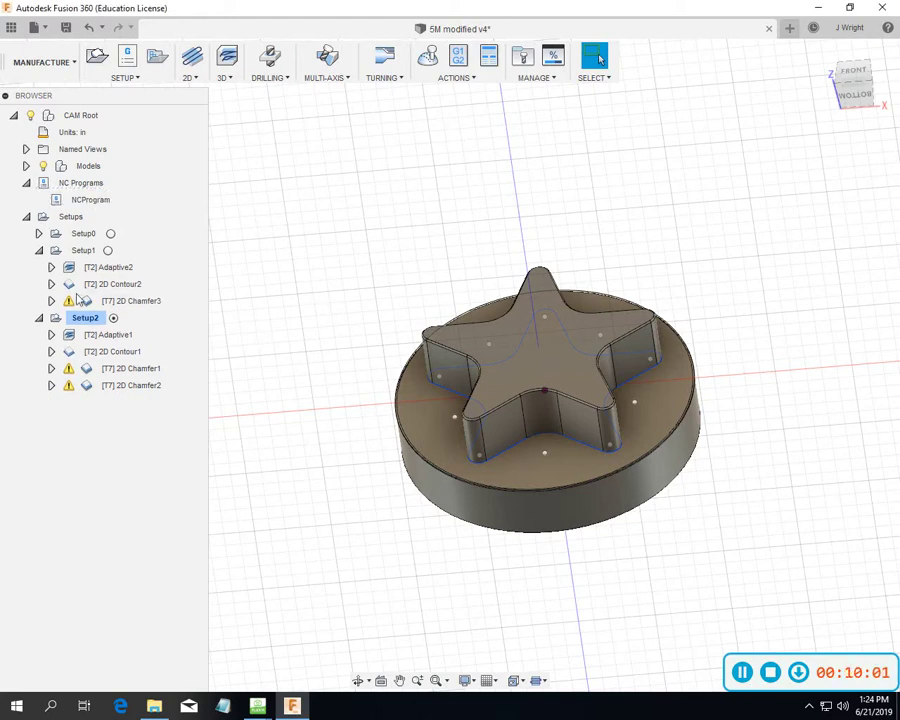
Make Setup1 the active setup again
click(108, 250)
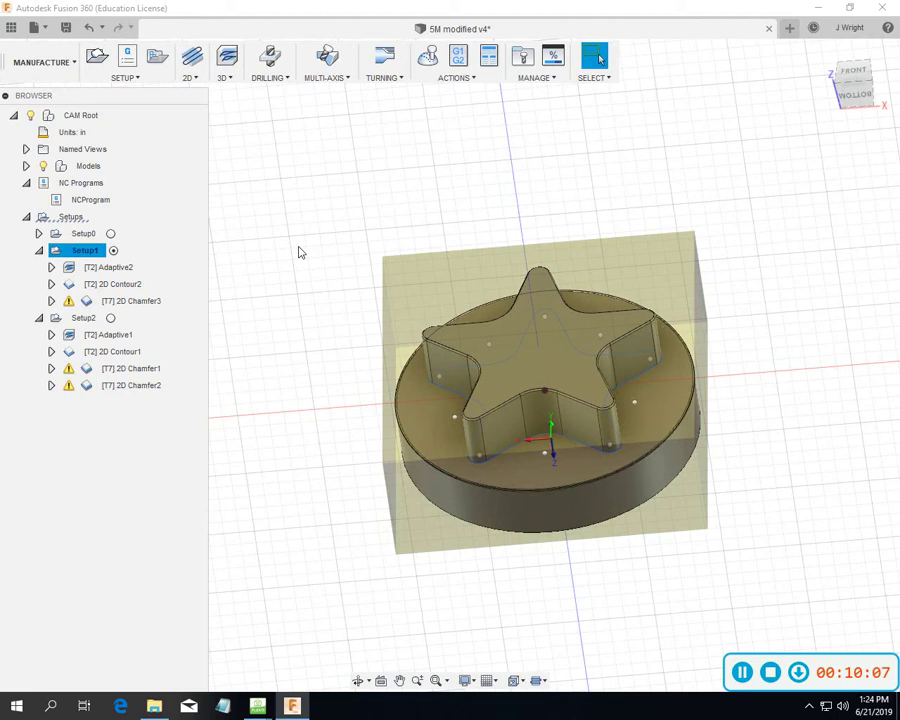
scroll(298, 286, down, 2)
scroll(298, 286, up, 2)
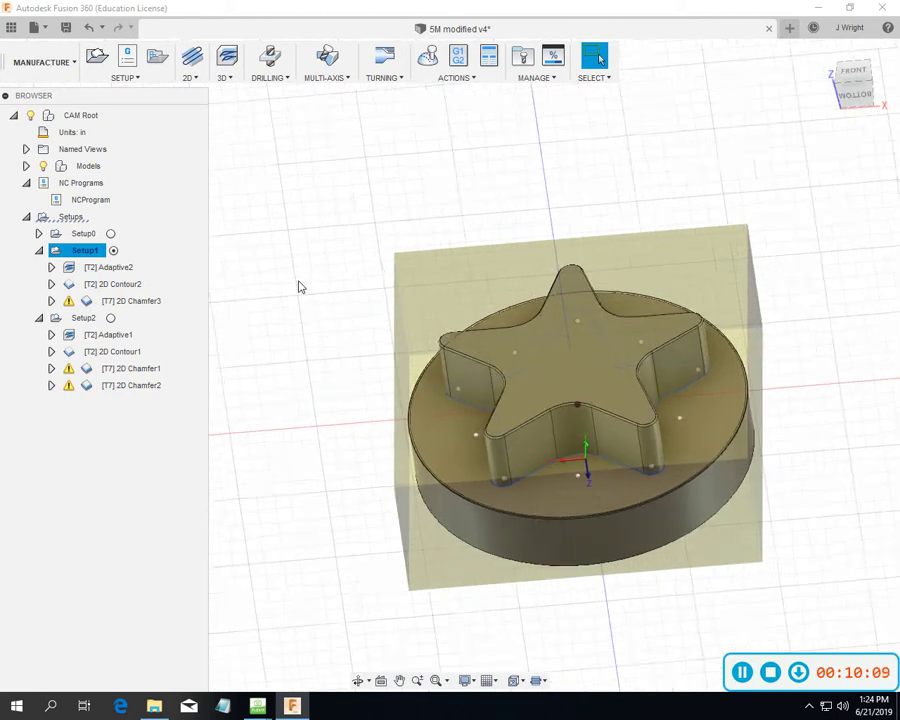
scroll(298, 287, down, 1)
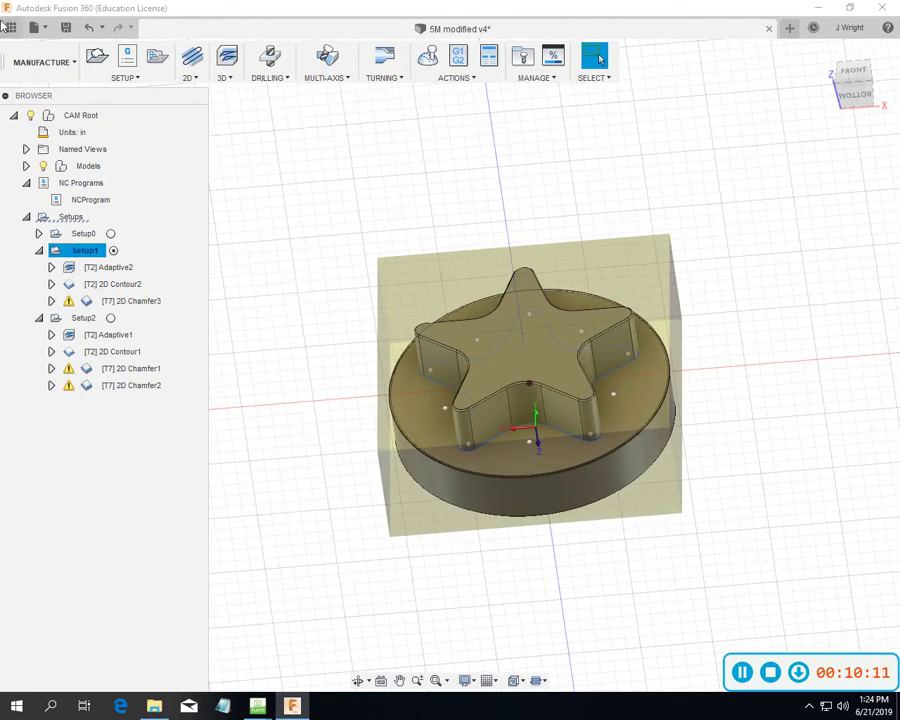